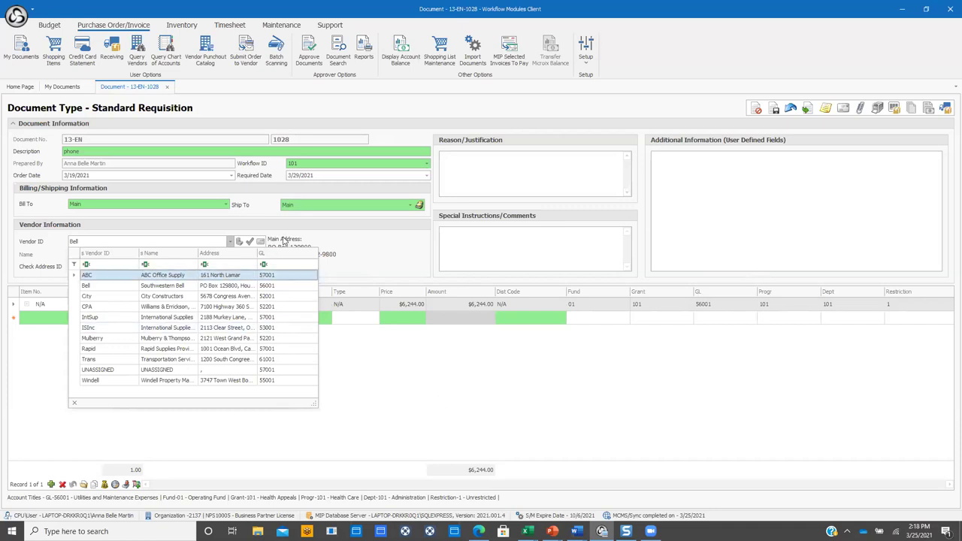
# Review the vendor list and keep Bell as the requisition's vendor
pyautogui.click(230, 242)
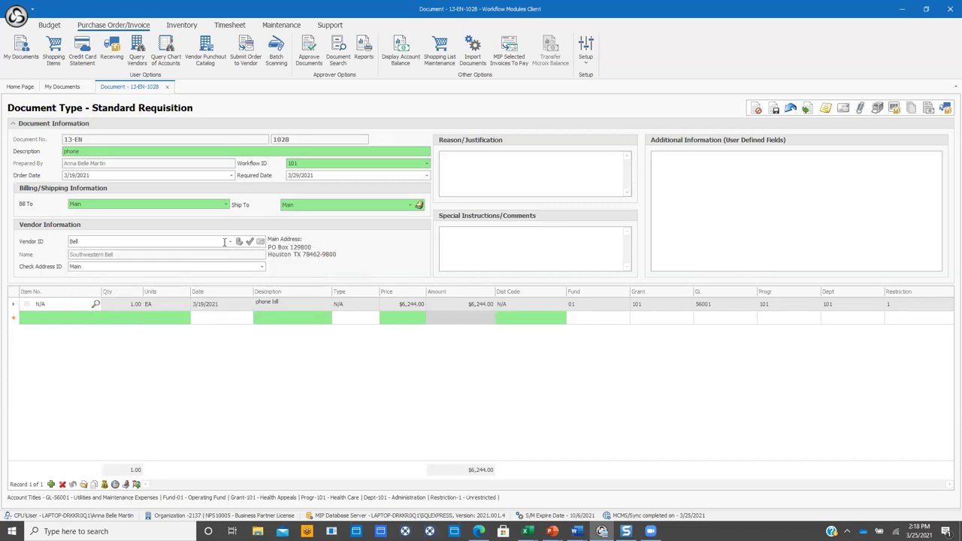
pyautogui.click(230, 241)
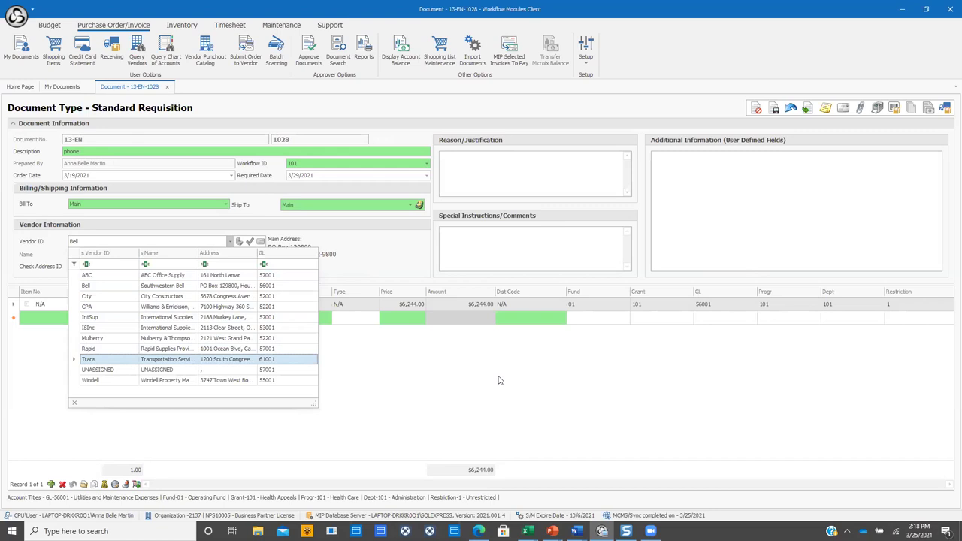
pyautogui.click(455, 387)
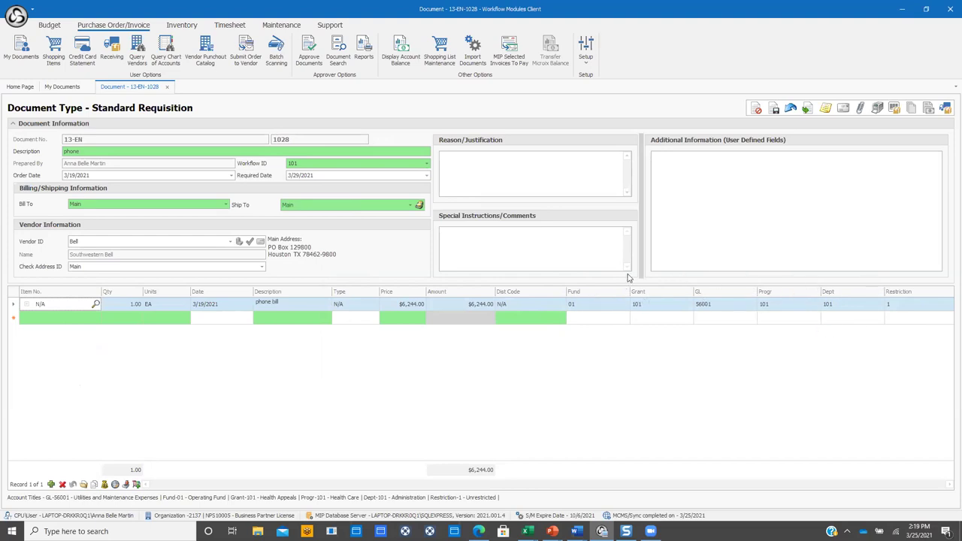
# Check the line's Fund code and Grant 101, then display the GL 56001 account balance
pyautogui.click(624, 304)
pyautogui.click(626, 304)
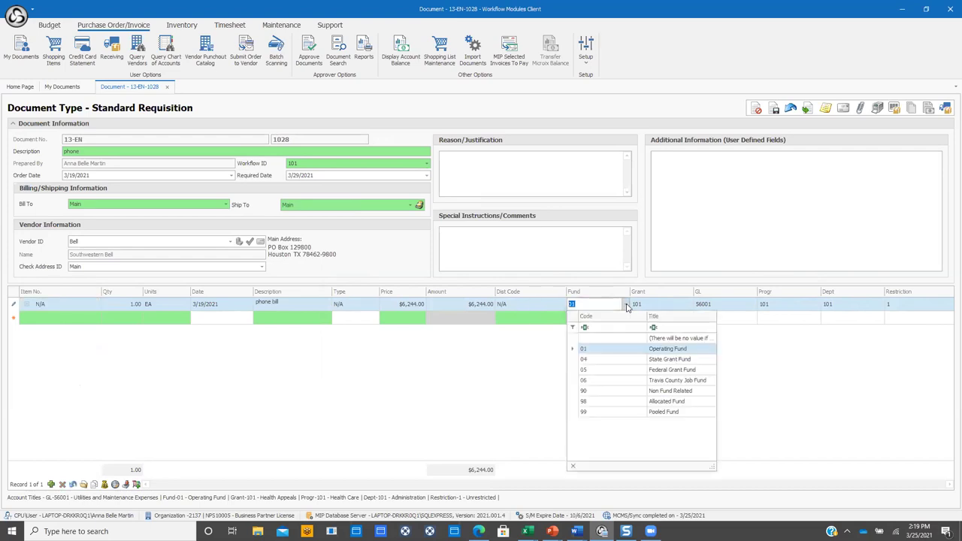
pyautogui.click(685, 303)
pyautogui.click(688, 304)
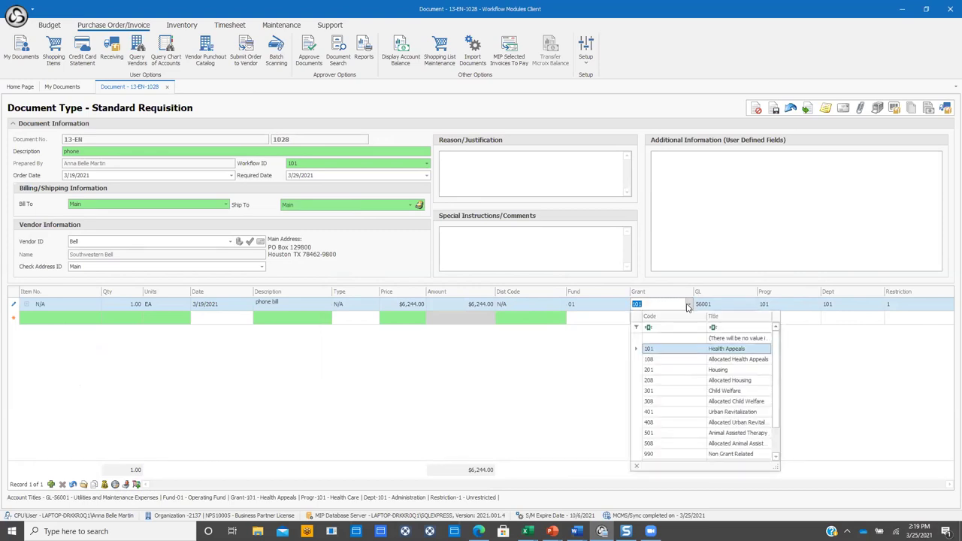
pyautogui.click(548, 391)
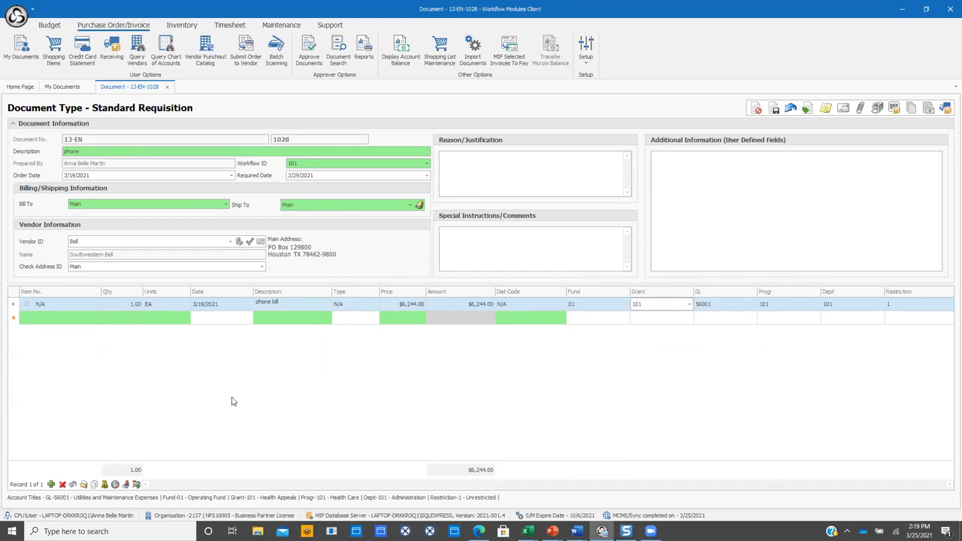
pyautogui.click(115, 484)
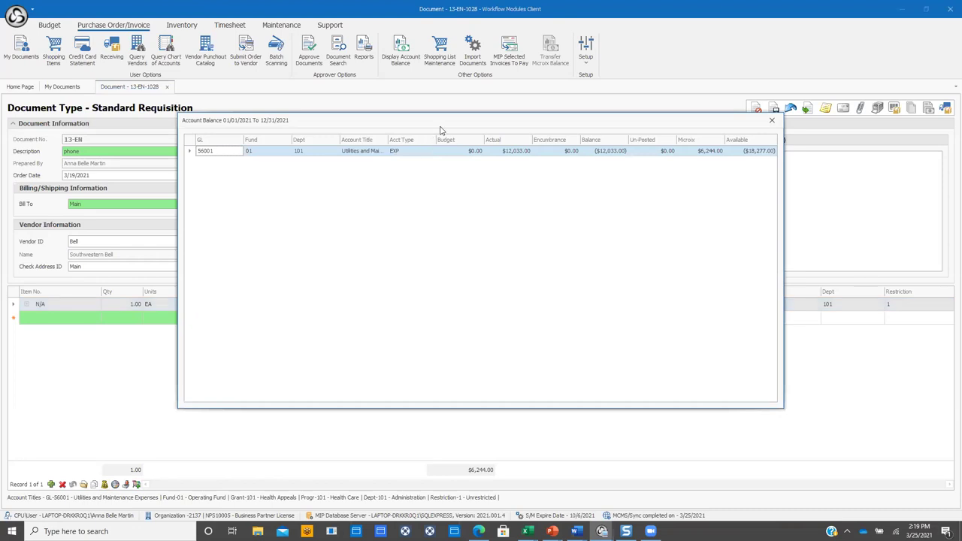
# Move the GL 56001 Account Balance window aside to review it, then close it
pyautogui.moveTo(440, 127); pyautogui.dragTo(421, 348)
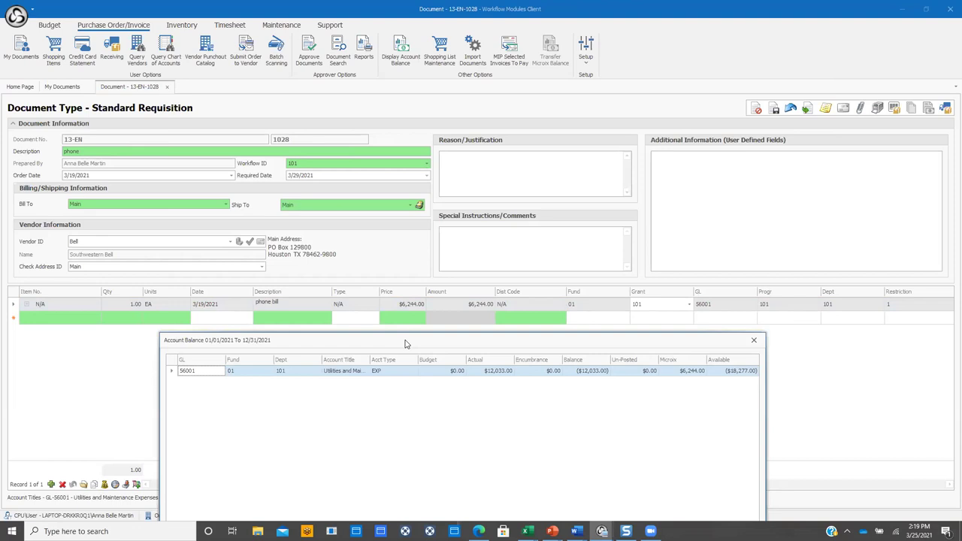
pyautogui.moveTo(405, 344)
pyautogui.mouseDown()
pyautogui.moveTo(425, 336)
pyautogui.moveTo(416, 339)
pyautogui.mouseUp()
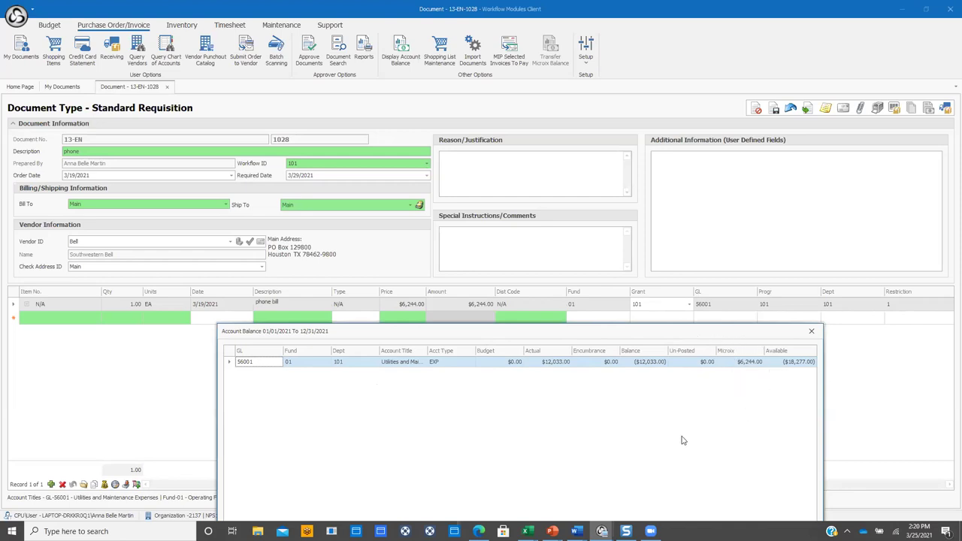
pyautogui.click(811, 331)
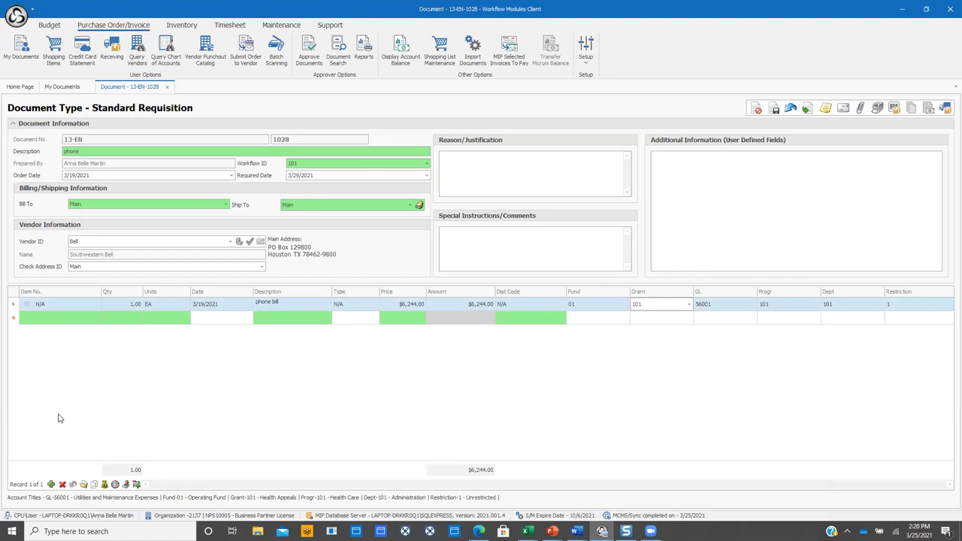
# Open Organization Workflow setup from Maintenance and collapse the ribbon for more room
pyautogui.click(280, 25)
pyautogui.click(67, 63)
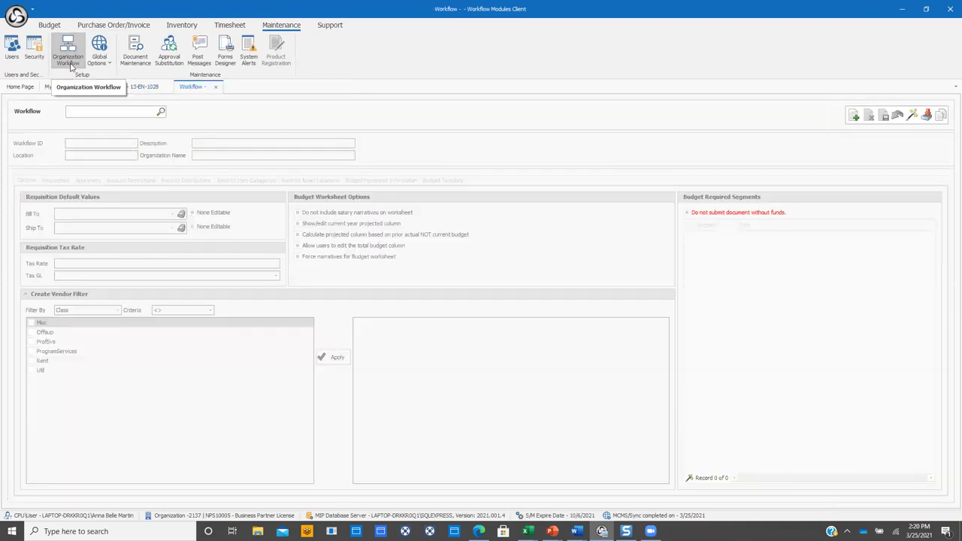
pyautogui.doubleClick(73, 24)
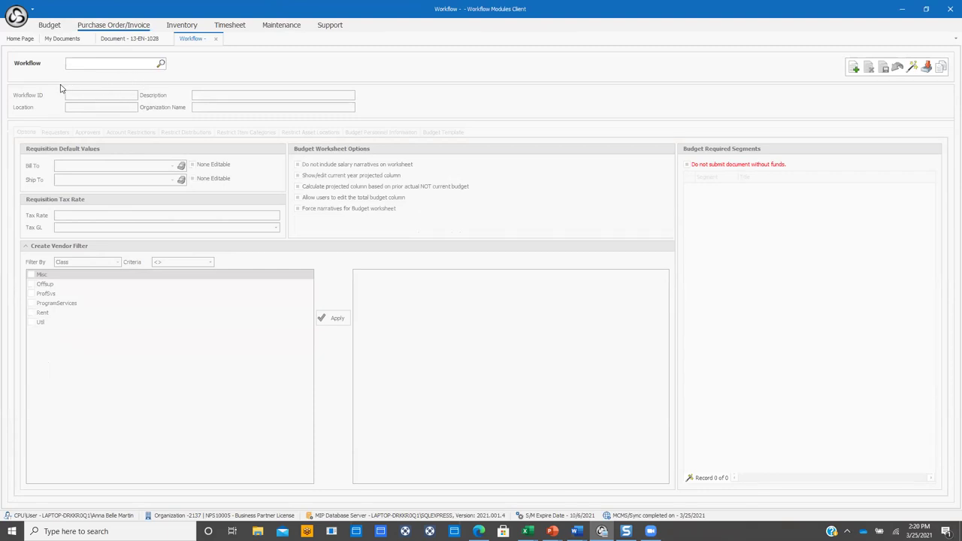
# Load workflow 201 Program Services and view its two requisition requesters
pyautogui.click(161, 65)
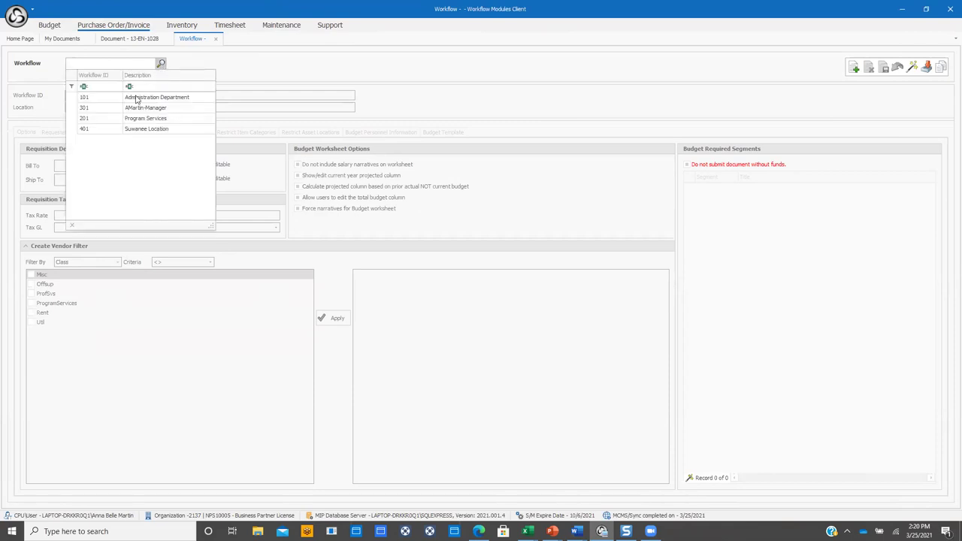
pyautogui.click(132, 120)
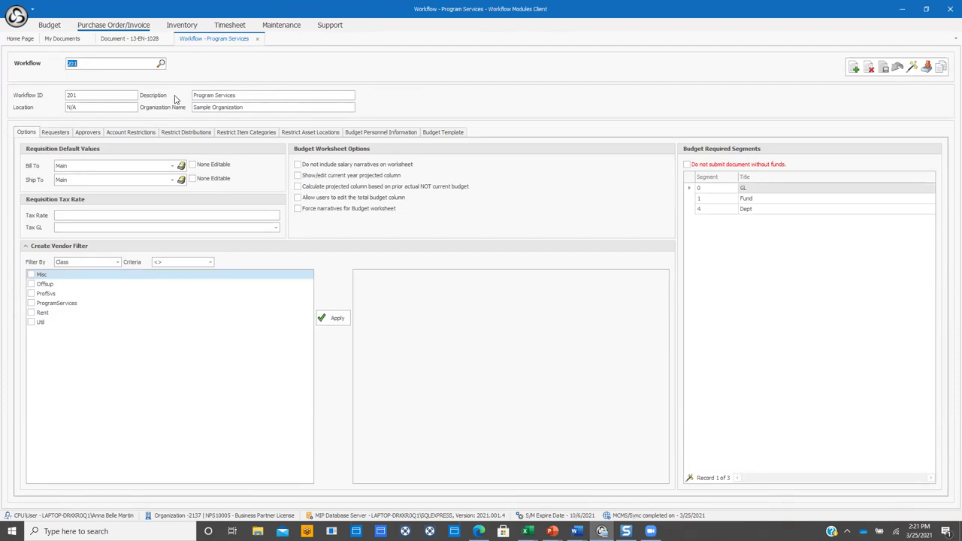
pyautogui.click(57, 133)
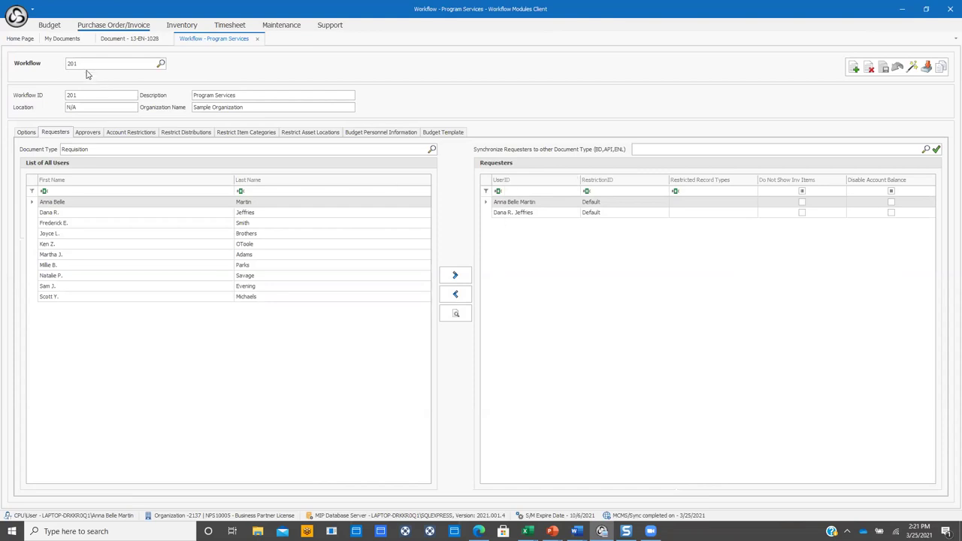
# View workflow 201's approvers: Supervisor, Manager ($500.00), CFO, Purchasing, Accounting
pyautogui.click(88, 133)
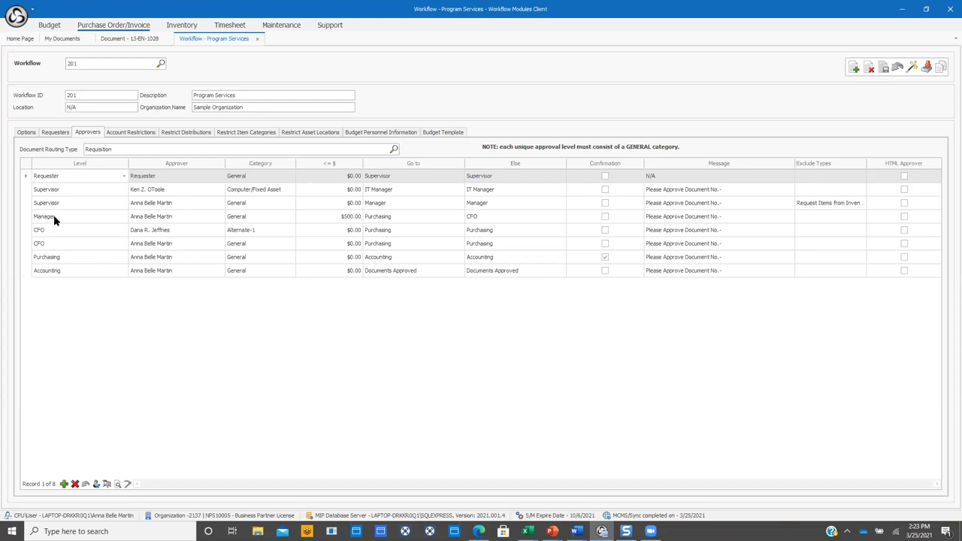
pyautogui.click(272, 27)
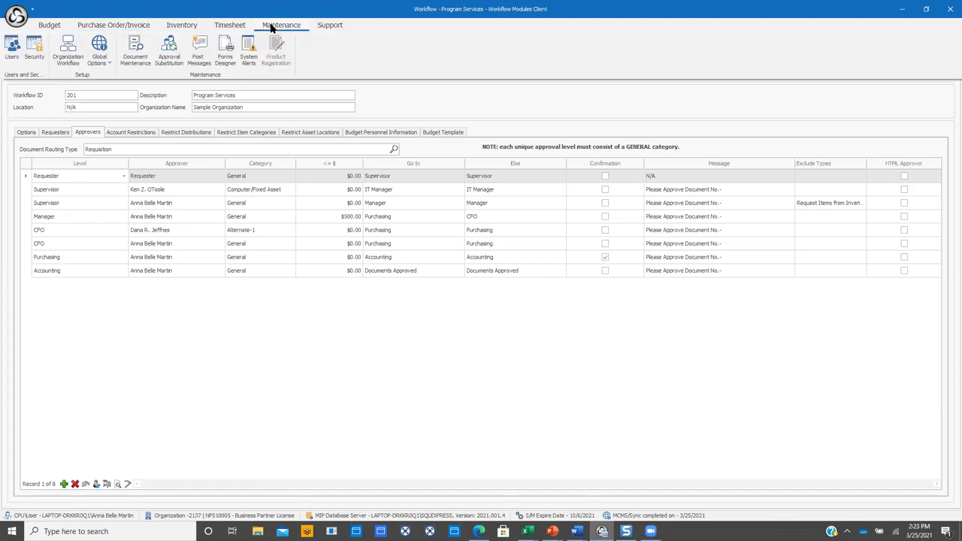
pyautogui.click(172, 64)
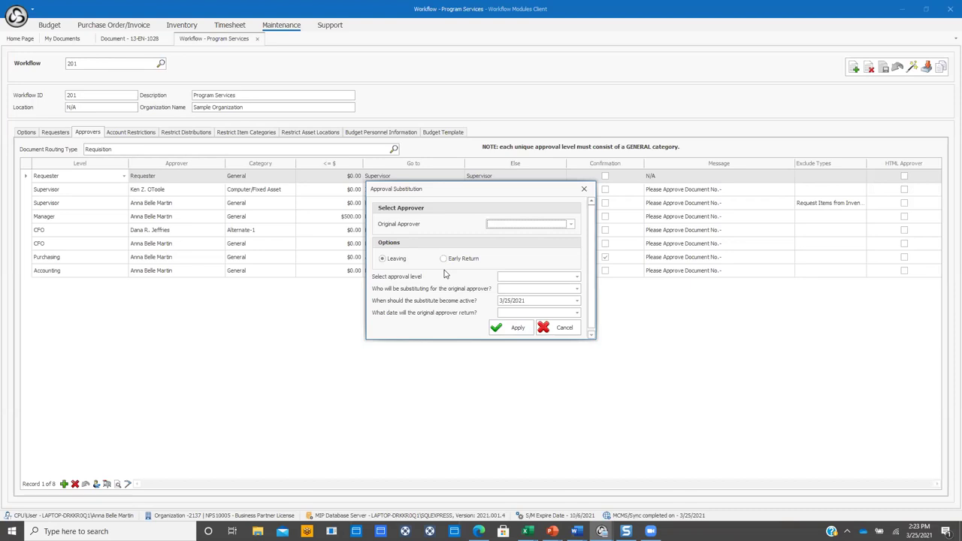
pyautogui.click(584, 188)
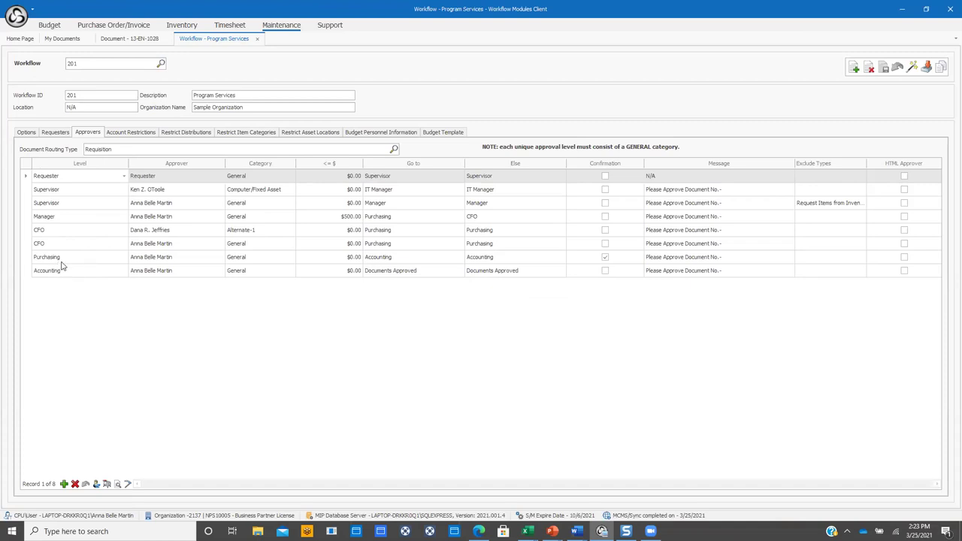
# Review workflow 201's account segment restrictions, then its distribution code restrictions
pyautogui.click(129, 133)
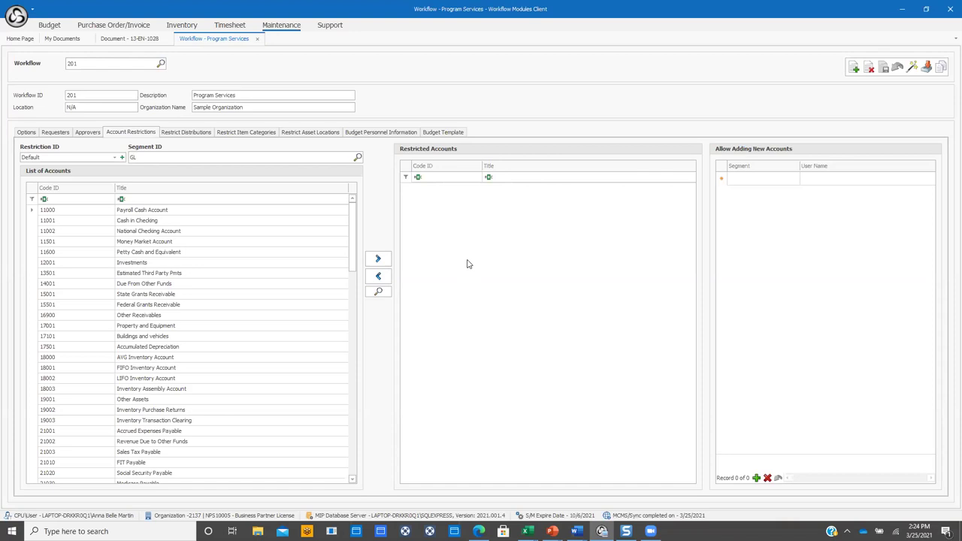
pyautogui.click(357, 157)
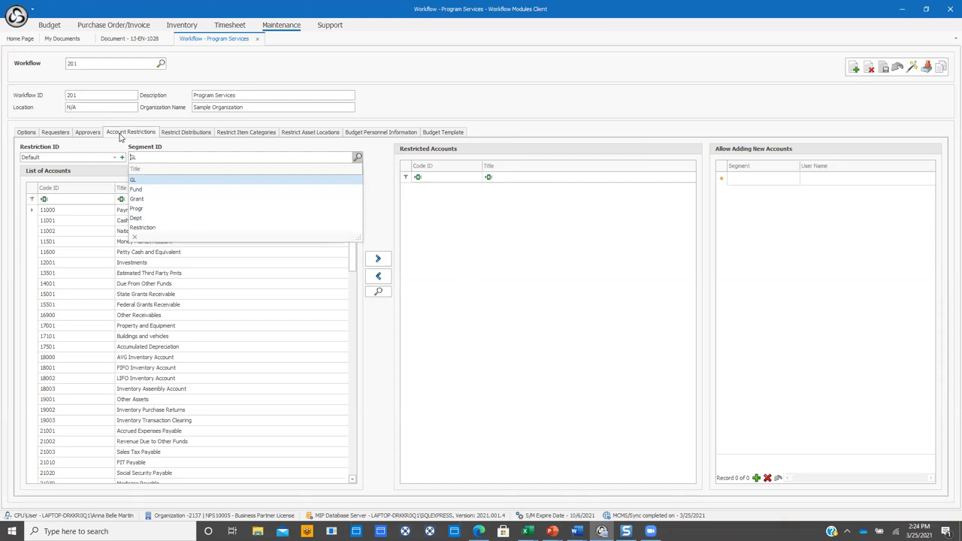
pyautogui.click(186, 136)
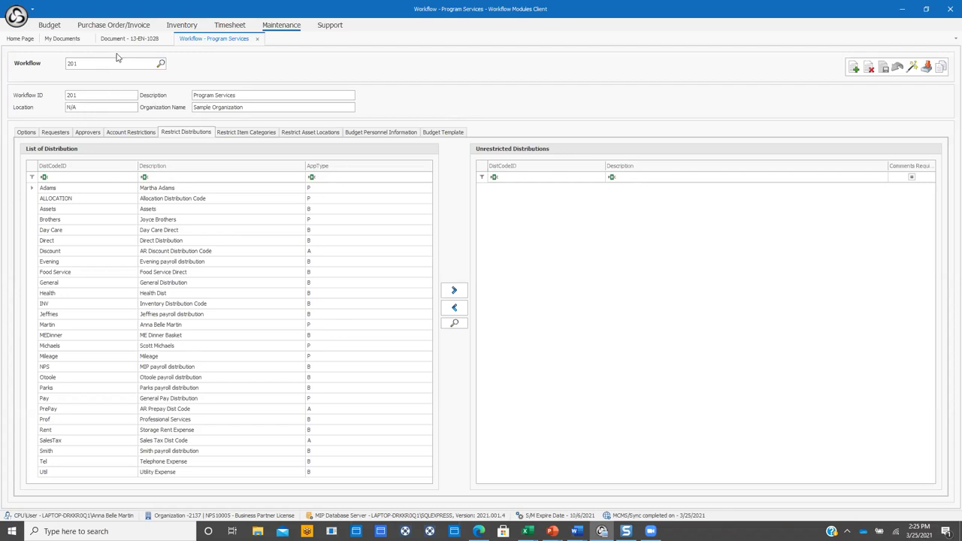
# Show the Purchase Order/Invoice module's User, Approver and Other options
pyautogui.click(124, 29)
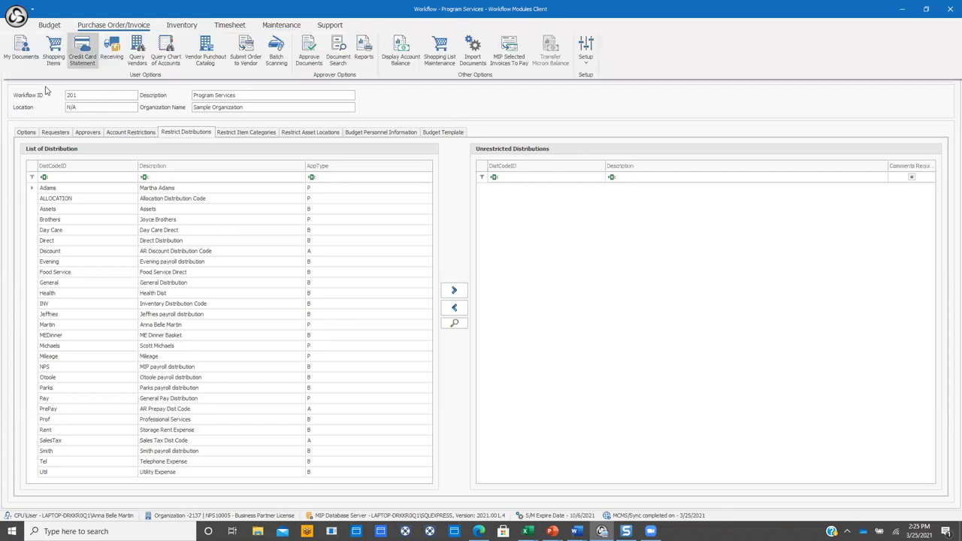
# Open My Documents, dismiss the mail notice, and select requisition 13-EN-1014
pyautogui.click(21, 50)
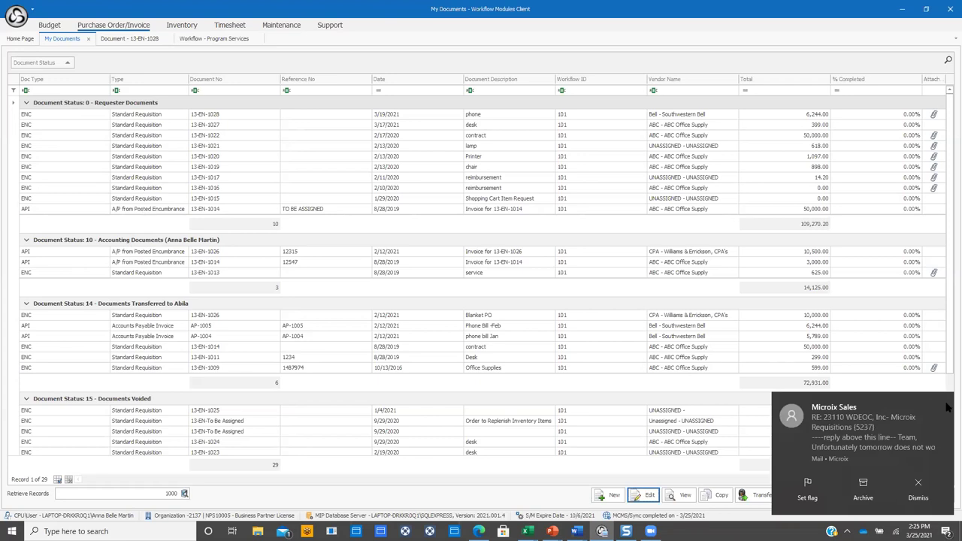
pyautogui.click(945, 405)
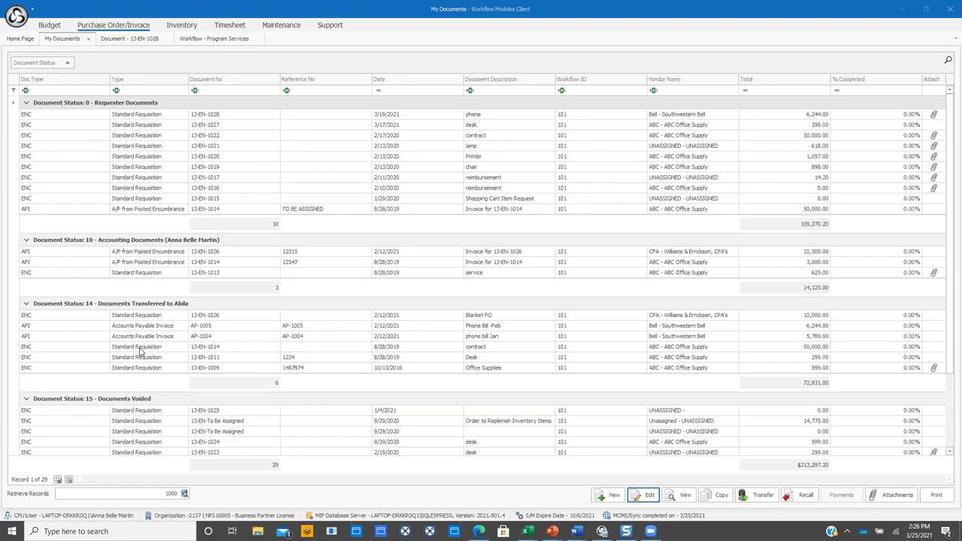
pyautogui.click(140, 350)
# Step through the document number, reference, date and vendor filters, then reselect 13-EN-1014
pyautogui.click(148, 91)
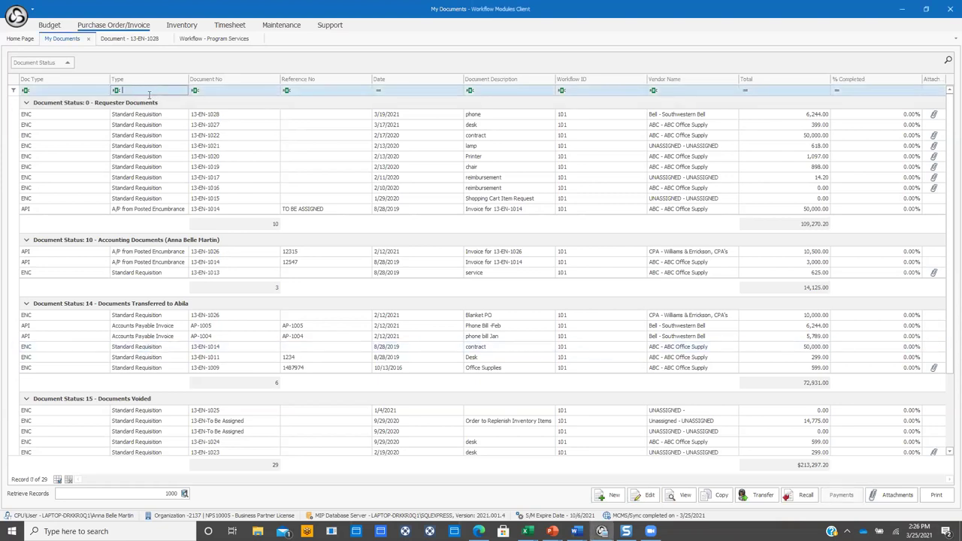
pyautogui.click(218, 90)
pyautogui.click(307, 93)
pyautogui.click(416, 93)
pyautogui.click(702, 90)
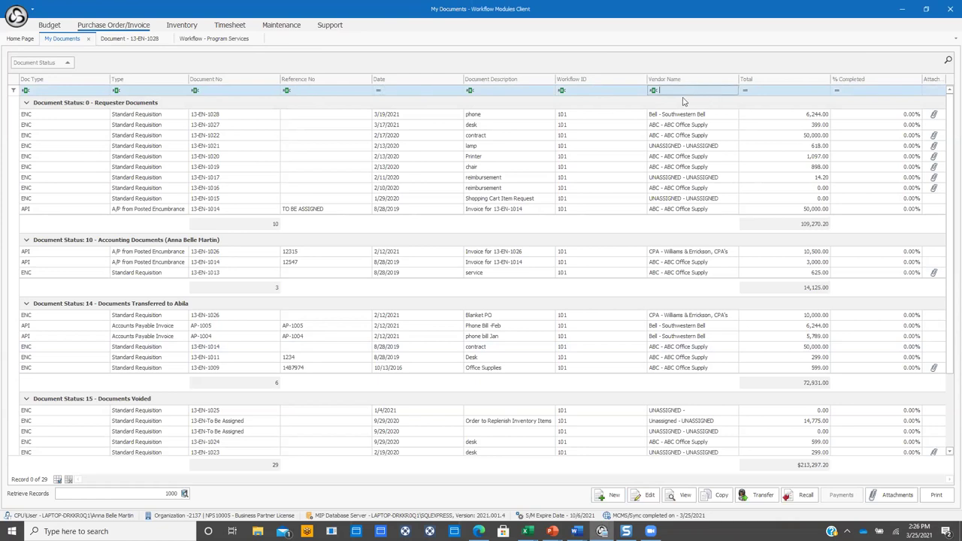
pyautogui.click(218, 91)
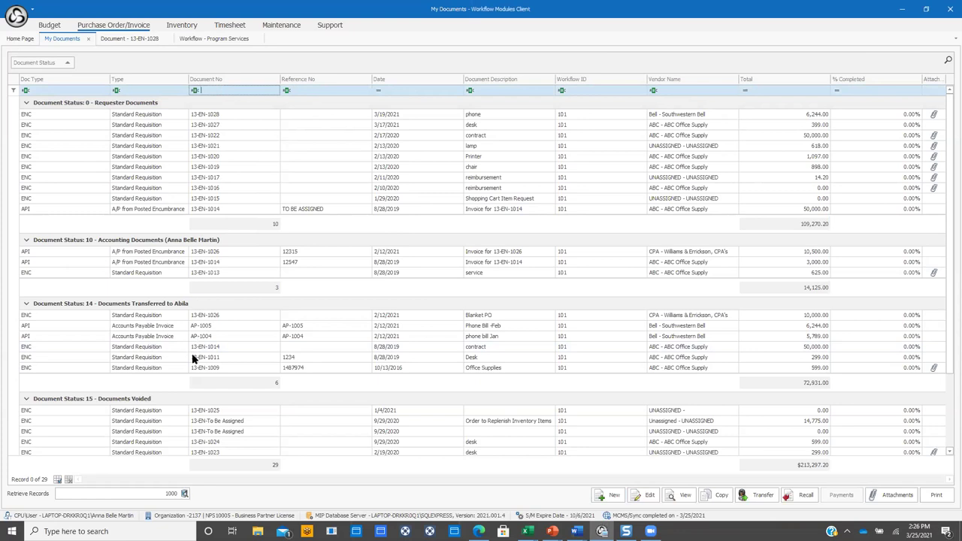
pyautogui.click(148, 349)
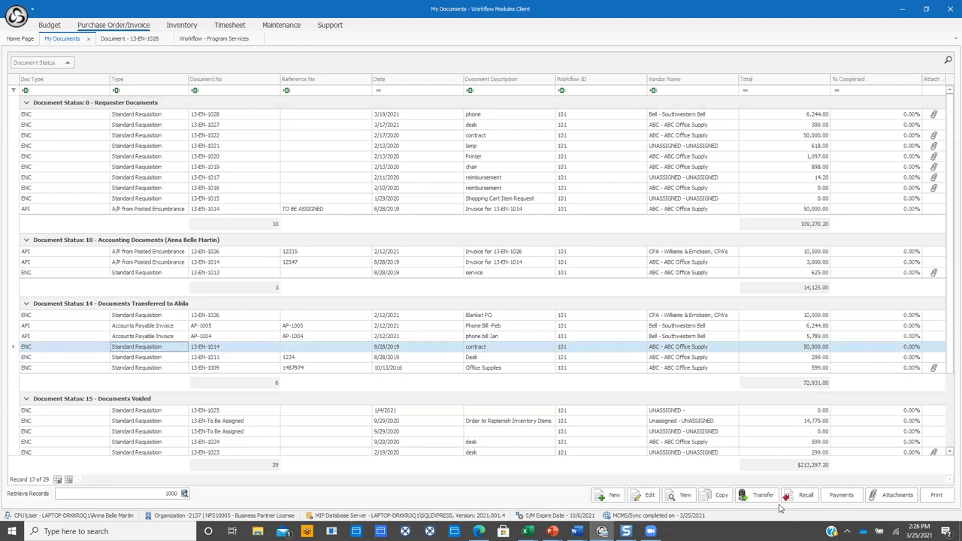
pyautogui.click(855, 499)
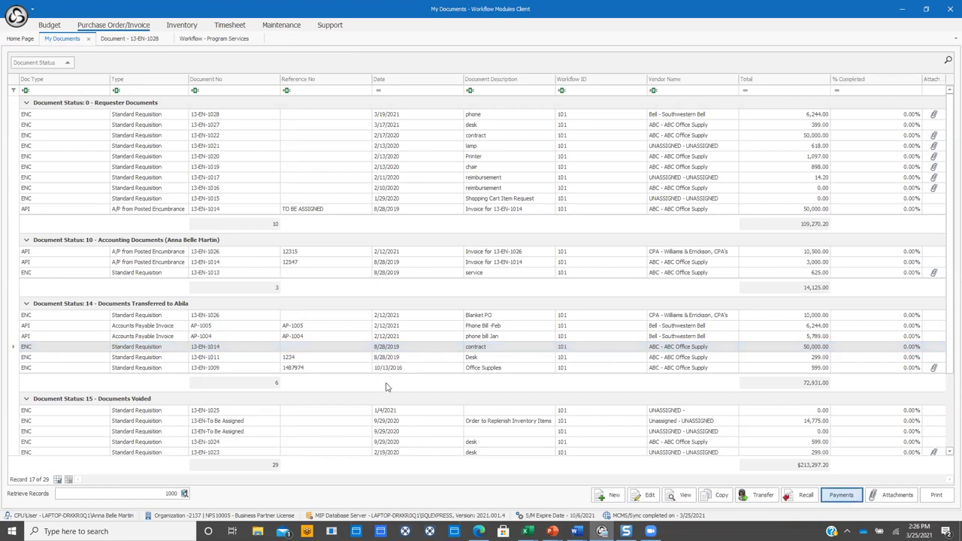
pyautogui.click(834, 496)
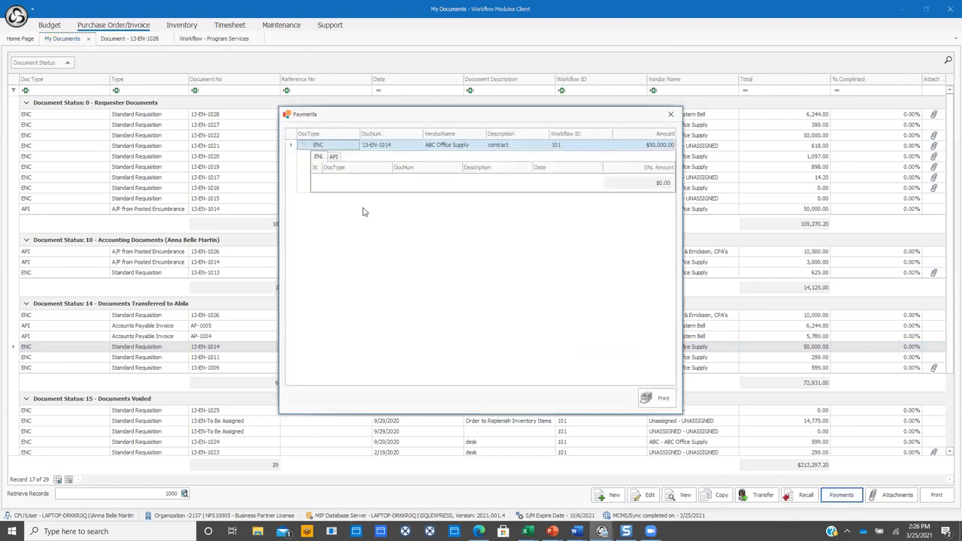
pyautogui.click(670, 114)
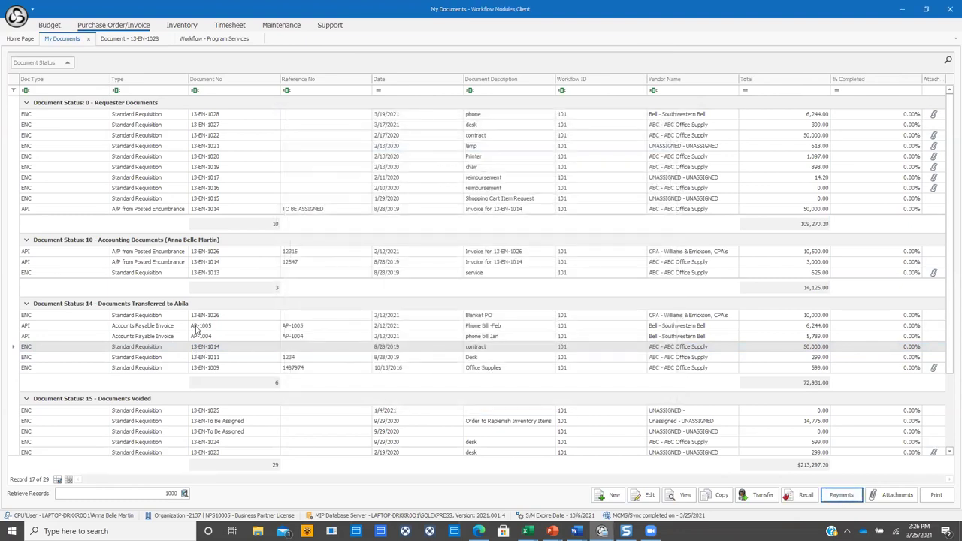
pyautogui.click(195, 327)
pyautogui.click(842, 496)
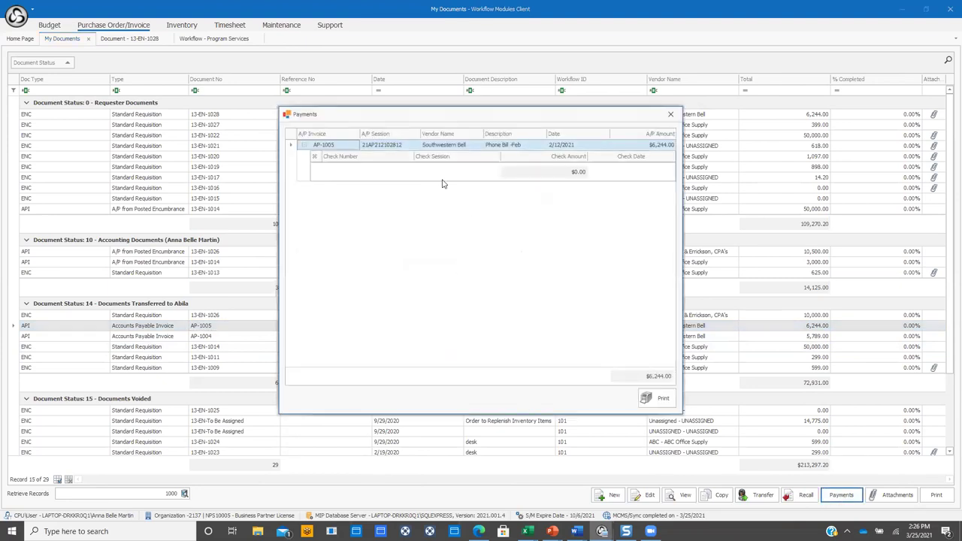
pyautogui.click(670, 114)
pyautogui.click(205, 316)
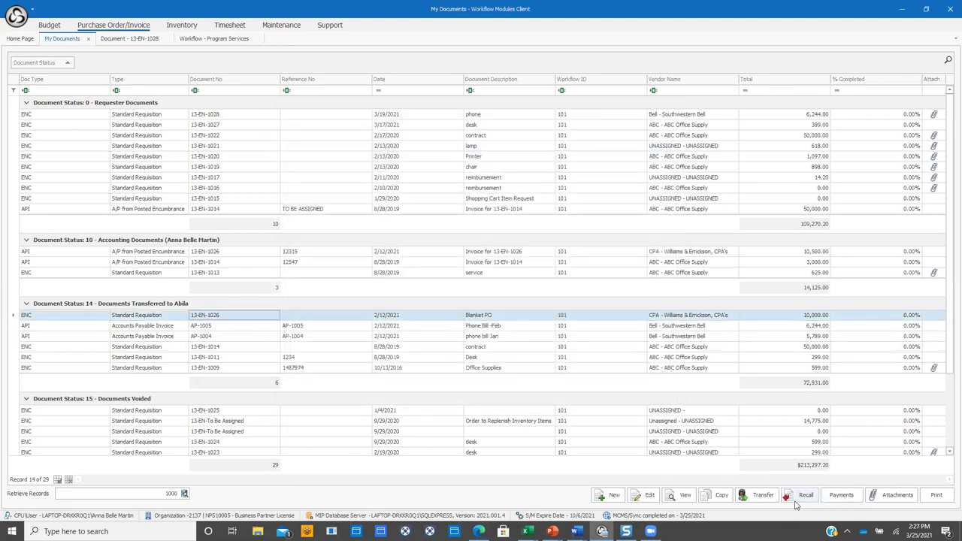
pyautogui.click(422, 359)
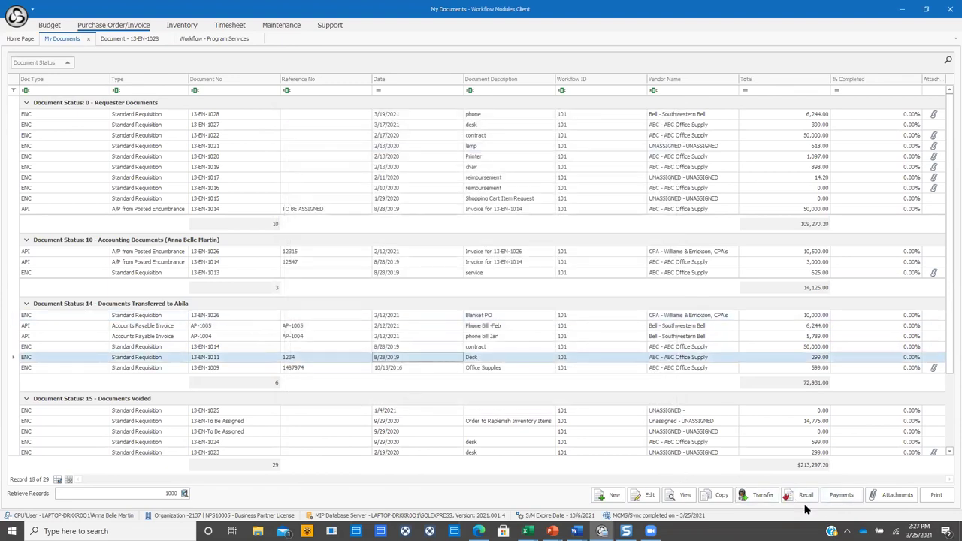
pyautogui.click(841, 494)
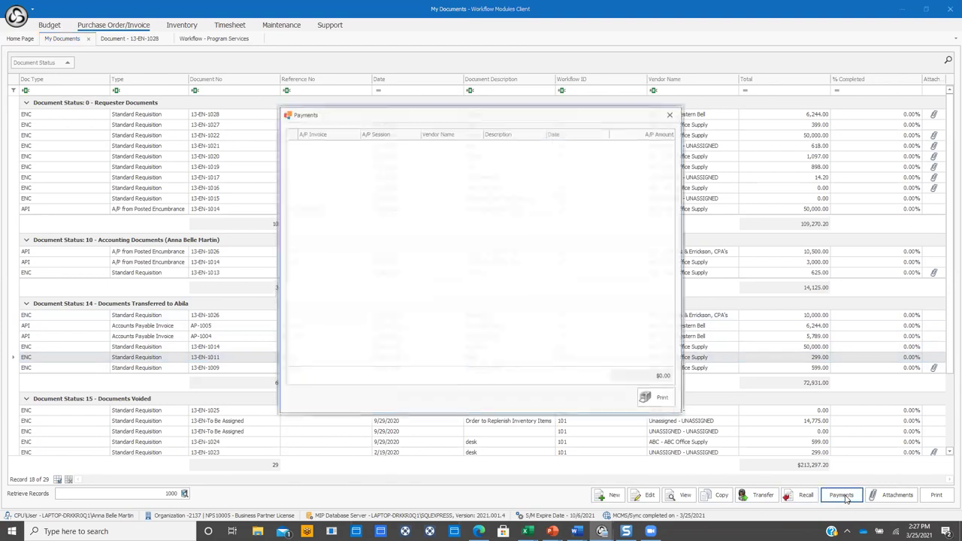
pyautogui.click(671, 114)
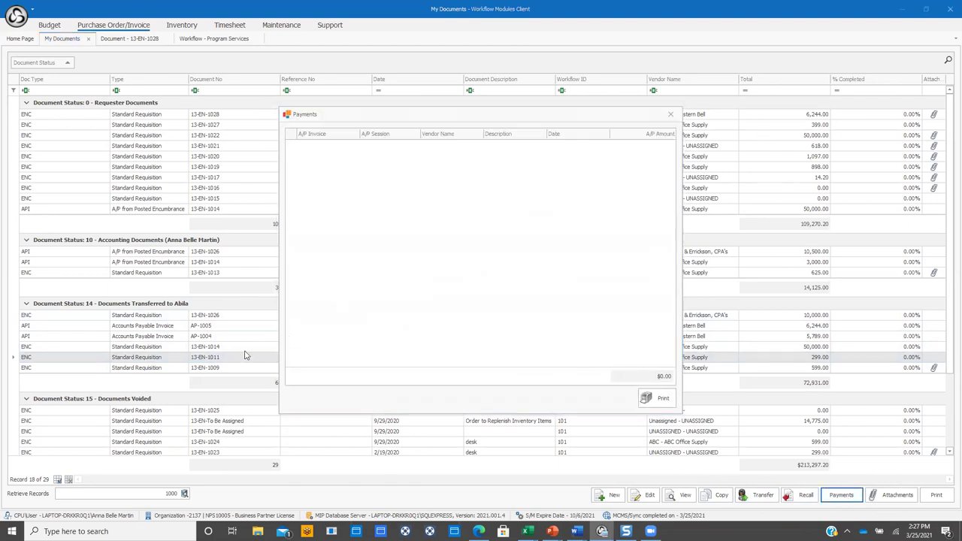
pyautogui.click(250, 348)
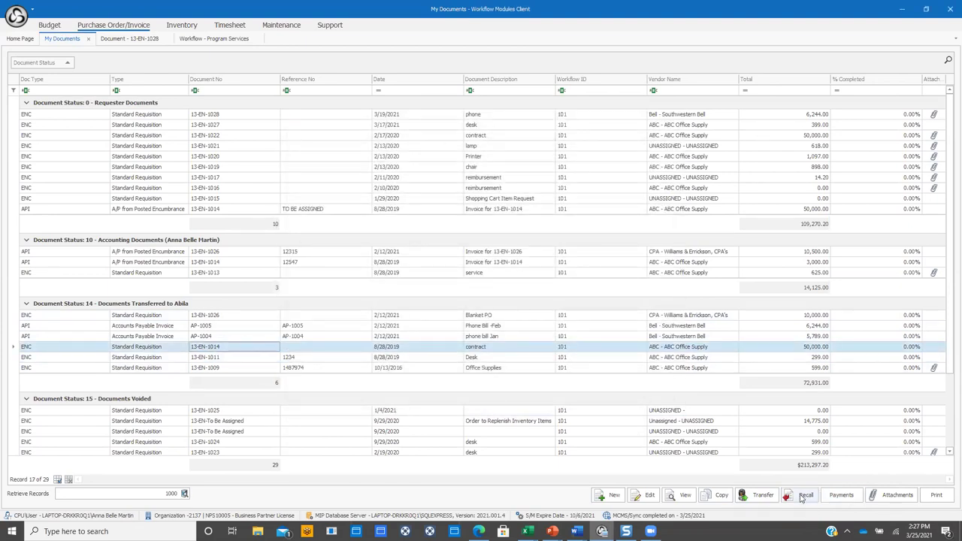
pyautogui.click(841, 495)
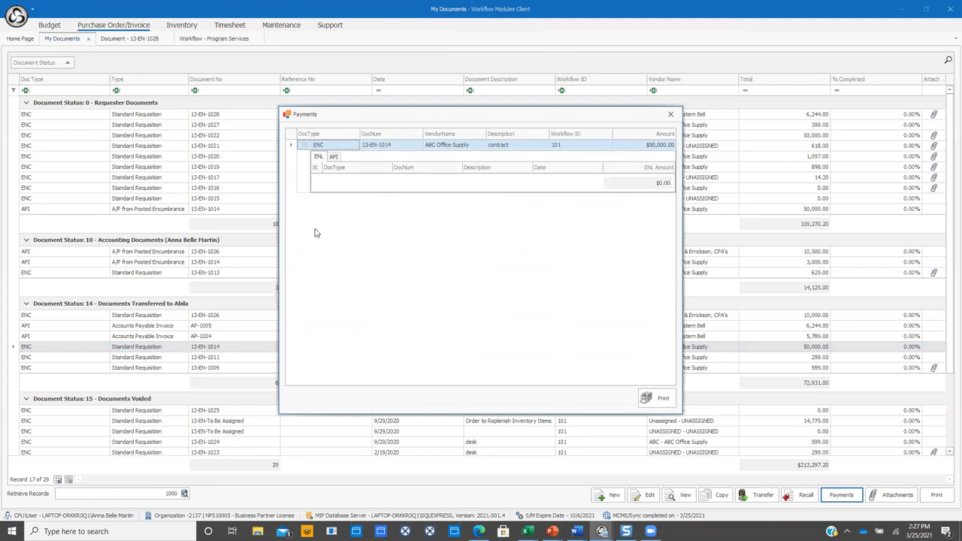
pyautogui.click(671, 116)
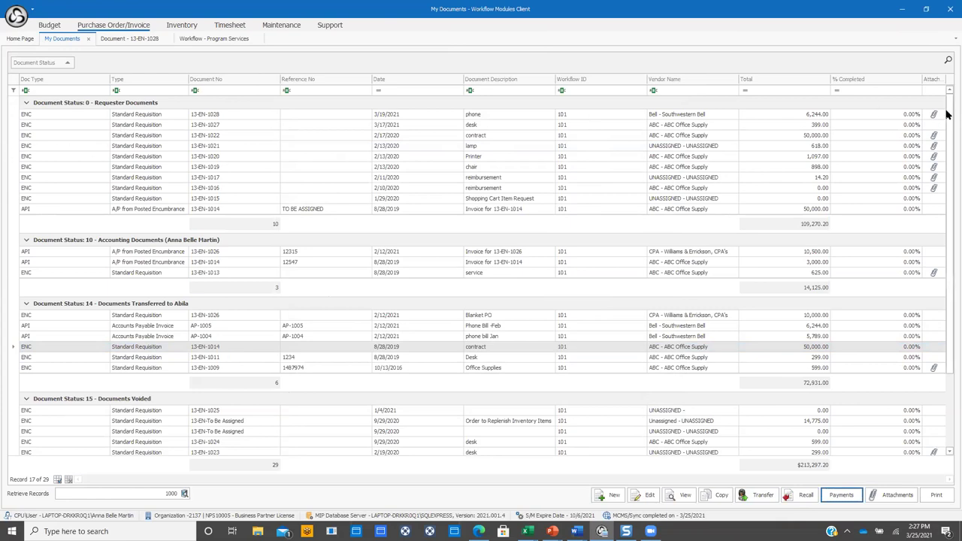
pyautogui.click(243, 117)
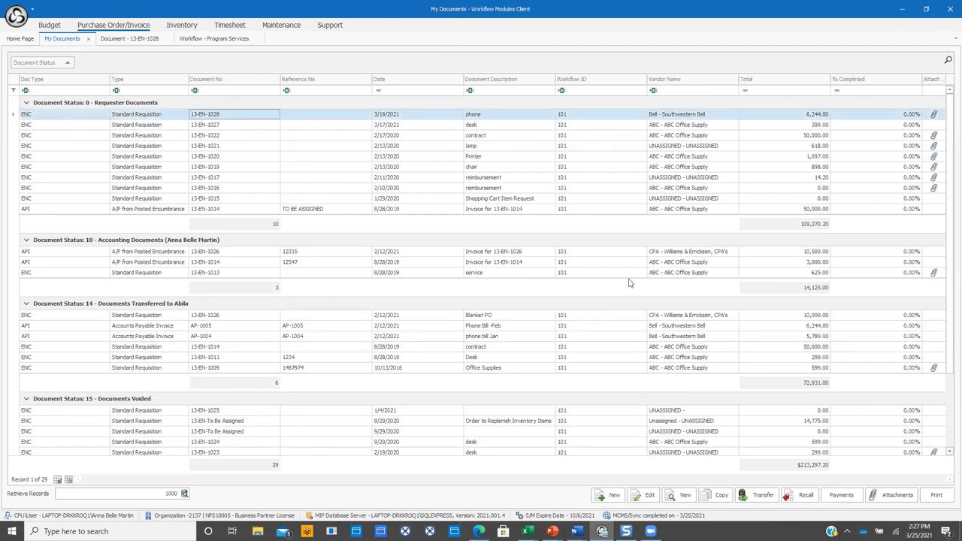
# Open requisition 13-EN-1028 and reselect Bell (Southwestern Bell) as its vendor
pyautogui.click(645, 495)
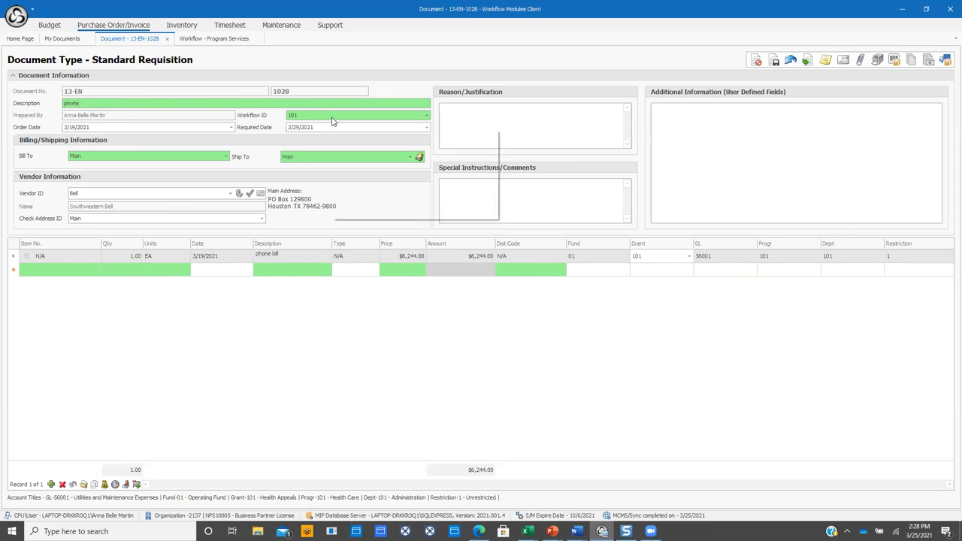
pyautogui.moveTo(330, 120)
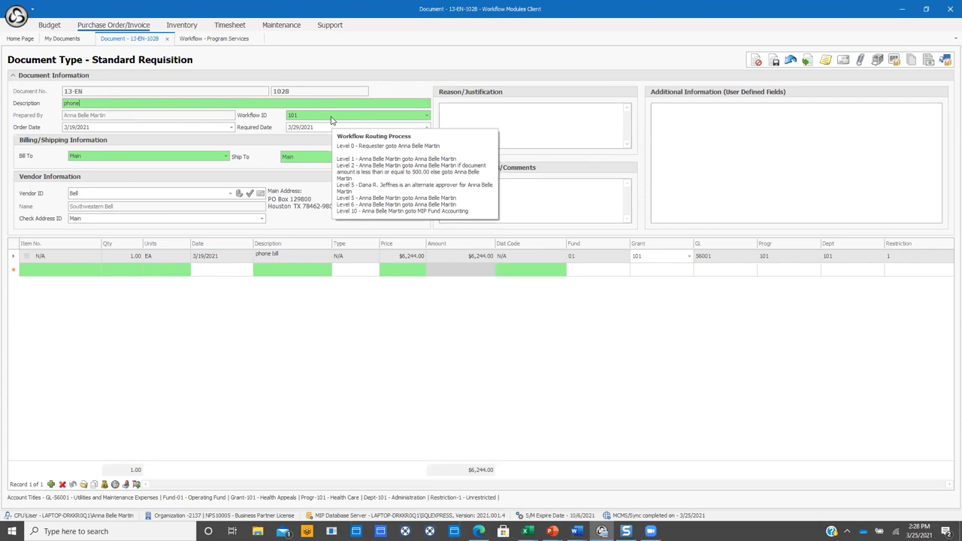
pyautogui.click(229, 195)
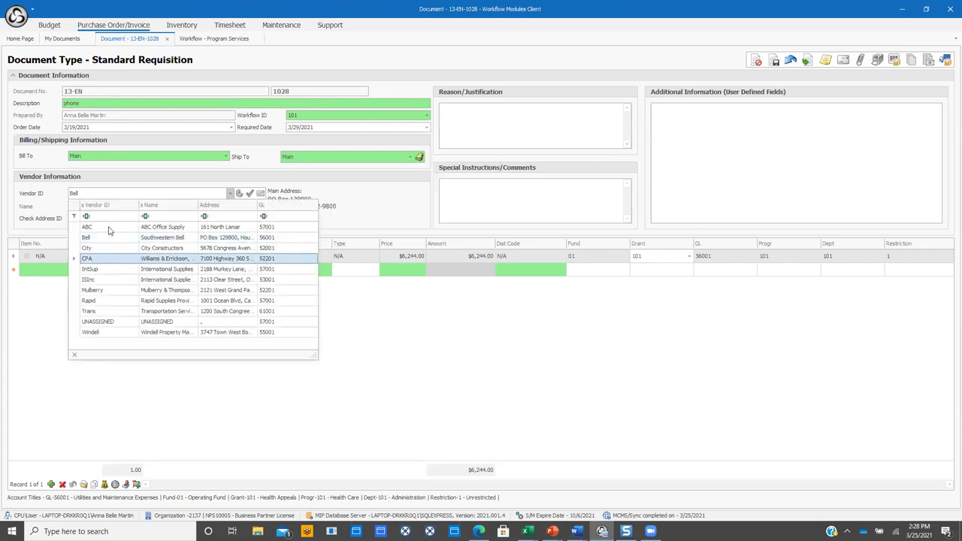
pyautogui.click(342, 196)
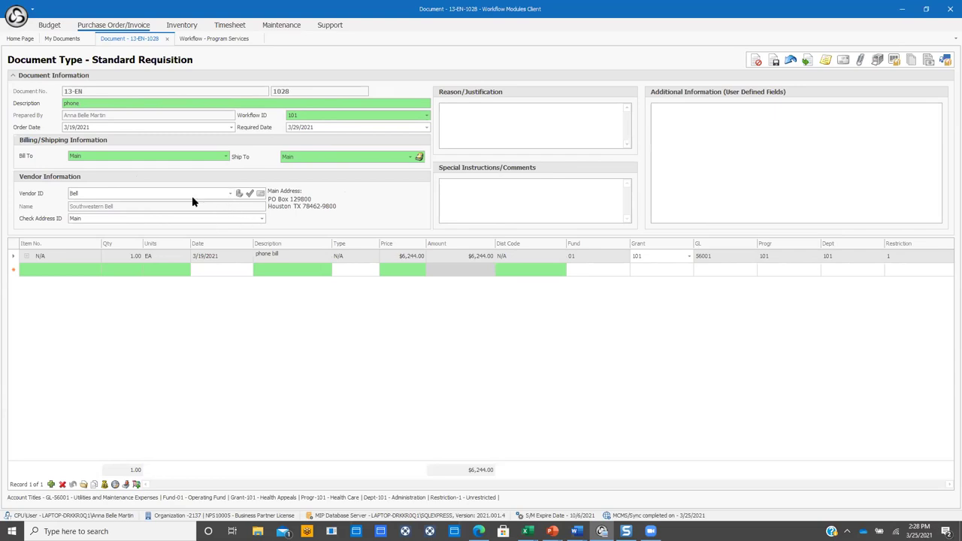
pyautogui.click(230, 193)
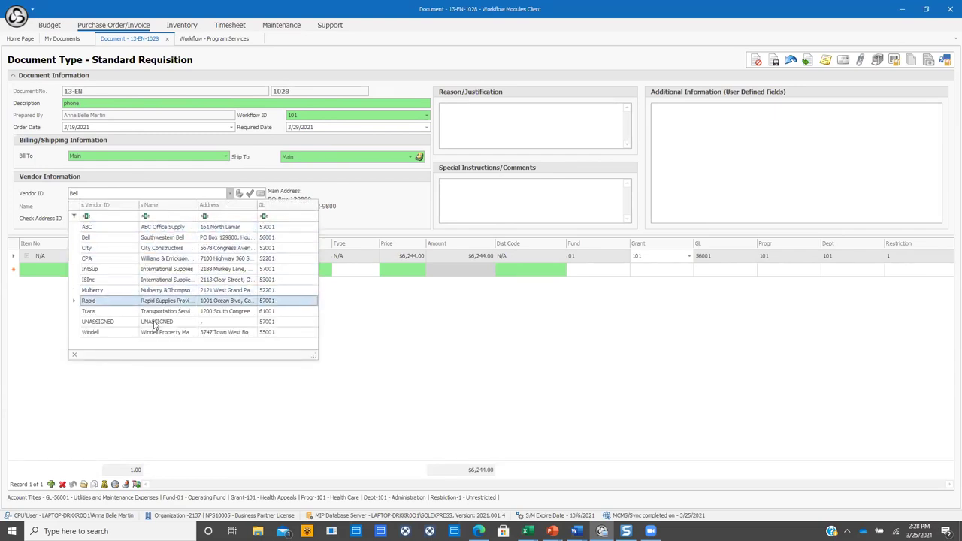
pyautogui.click(128, 238)
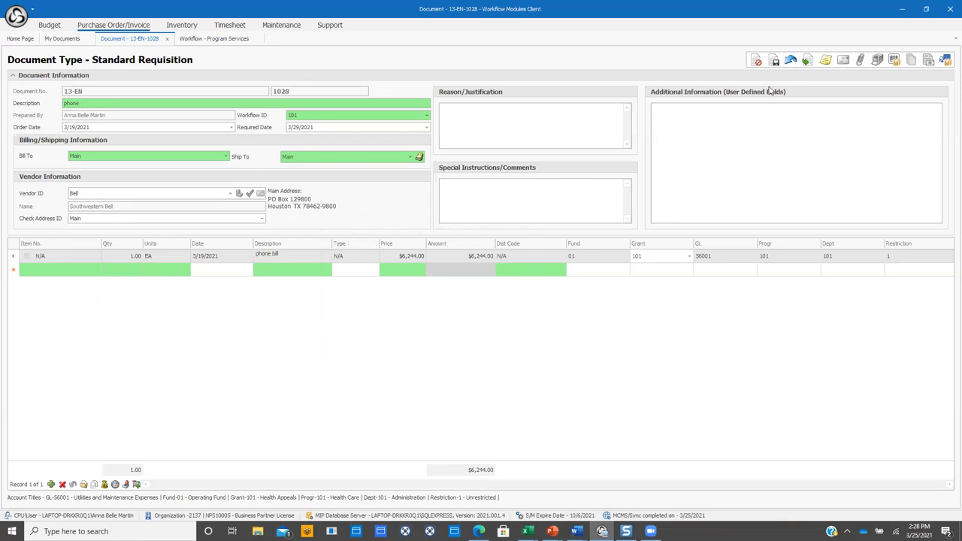
pyautogui.click(861, 62)
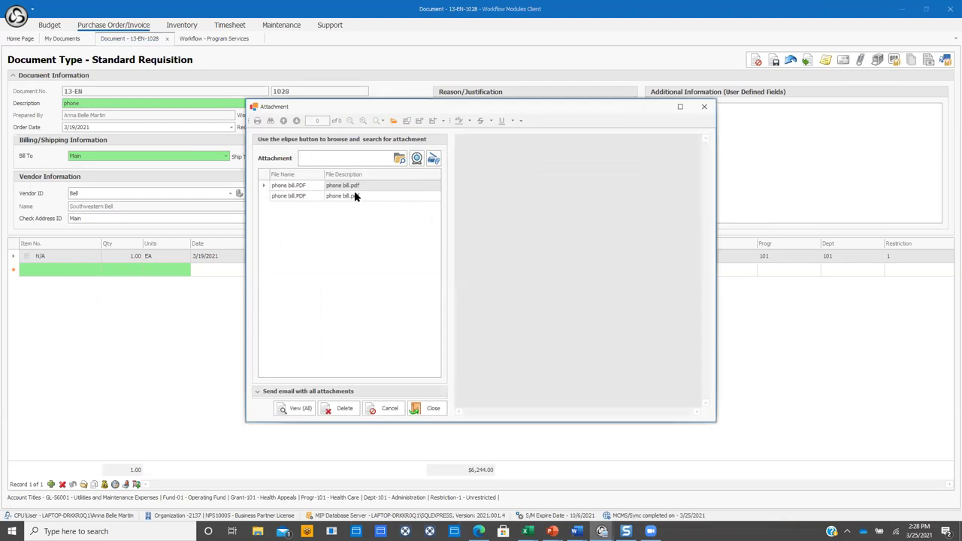
pyautogui.click(348, 186)
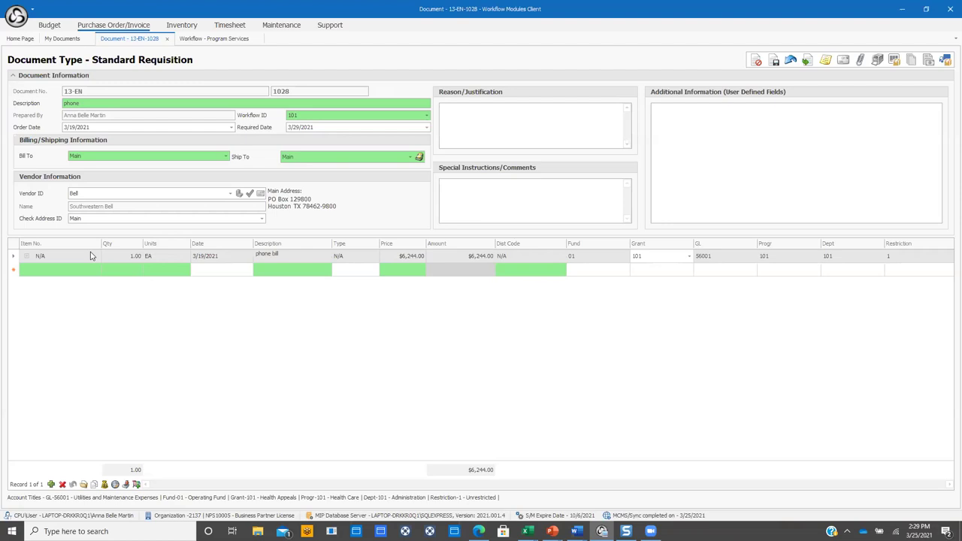
pyautogui.click(125, 262)
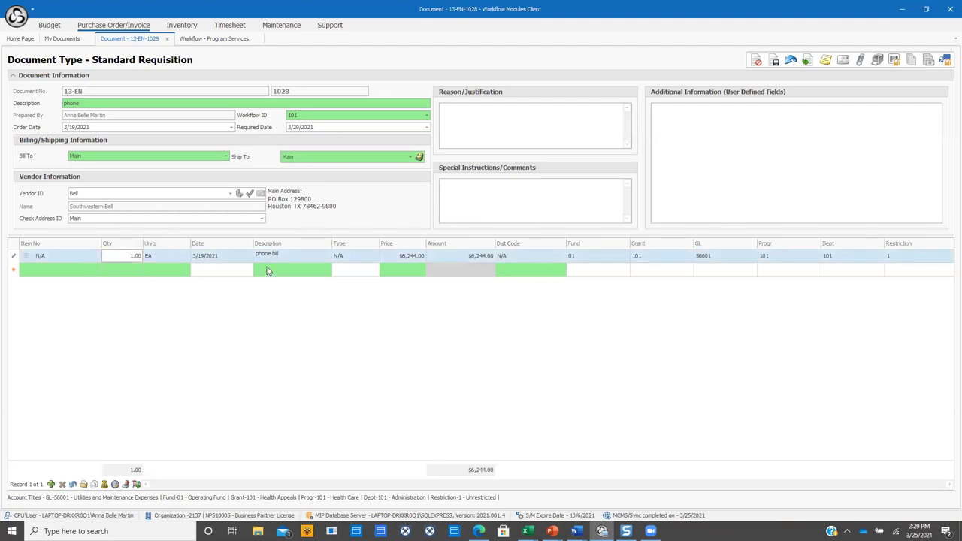
pyautogui.click(393, 258)
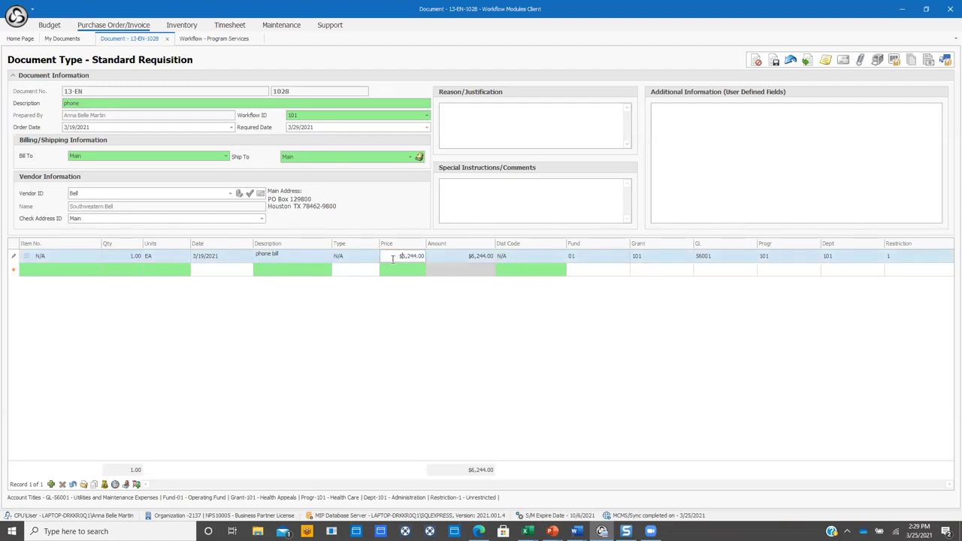
pyautogui.click(620, 257)
pyautogui.click(625, 257)
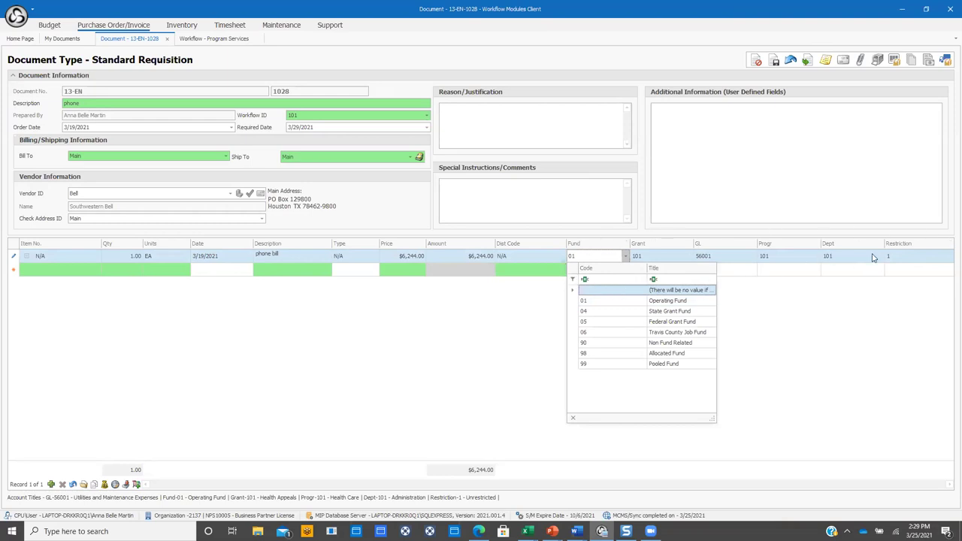
pyautogui.click(754, 299)
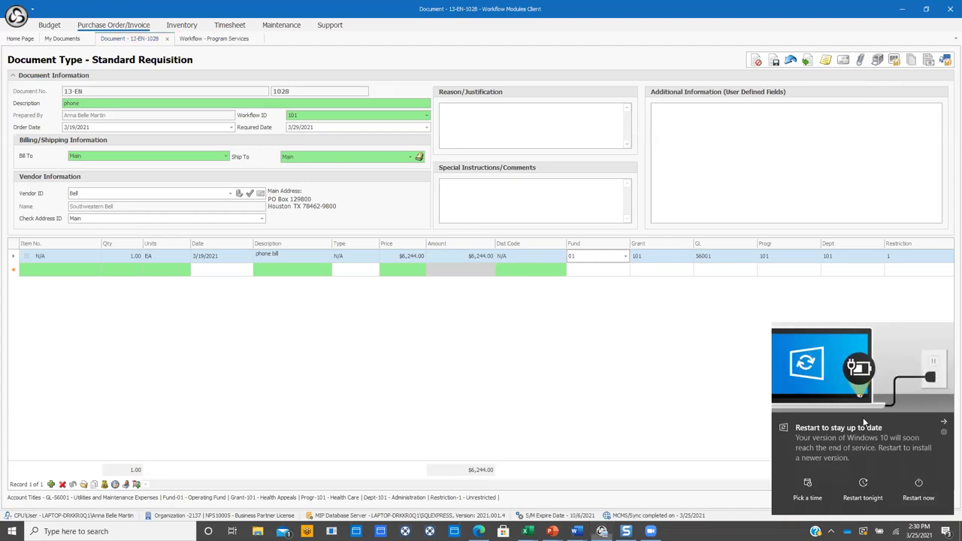
pyautogui.click(944, 424)
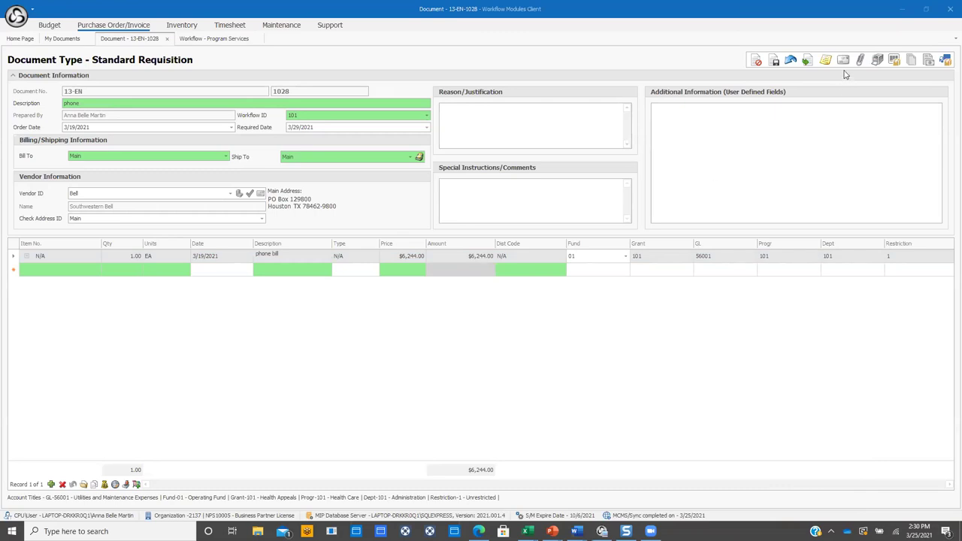
# Approve requisition 13-EN-1028 past the budget warning and skip printing the form
pyautogui.click(809, 60)
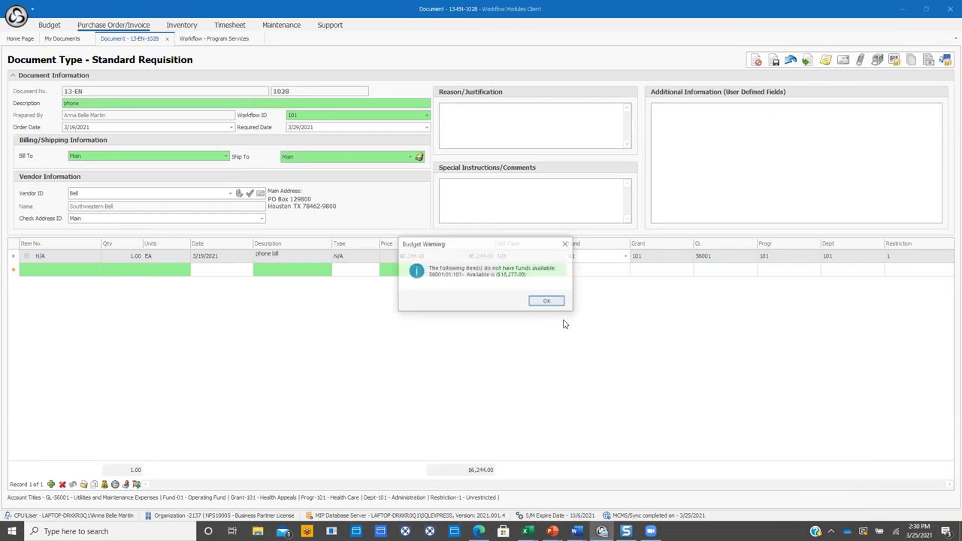
pyautogui.click(546, 300)
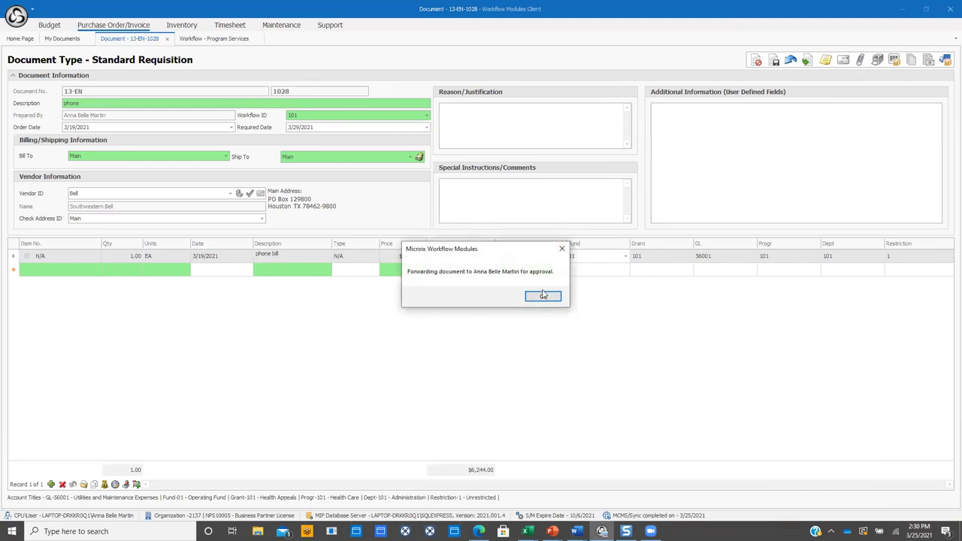
pyautogui.click(545, 298)
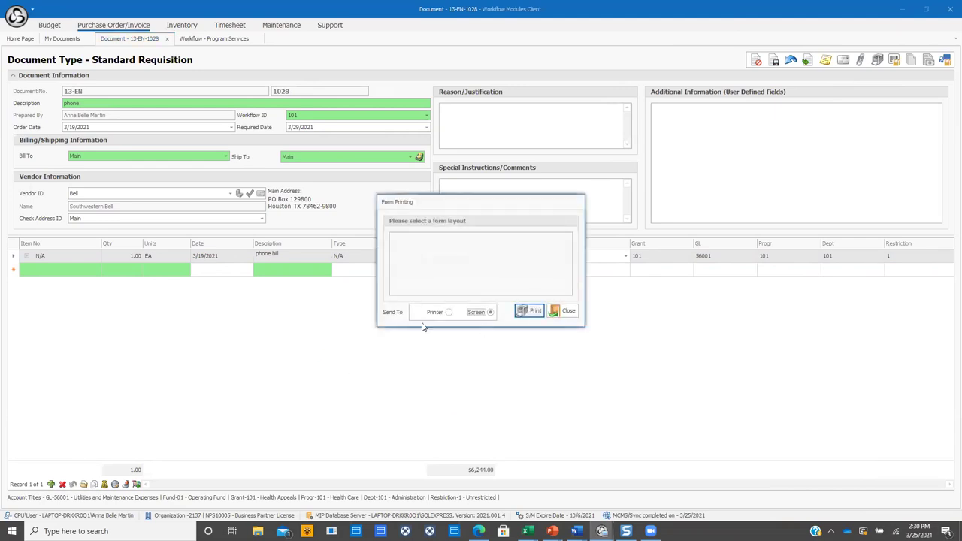
pyautogui.press('Escape')
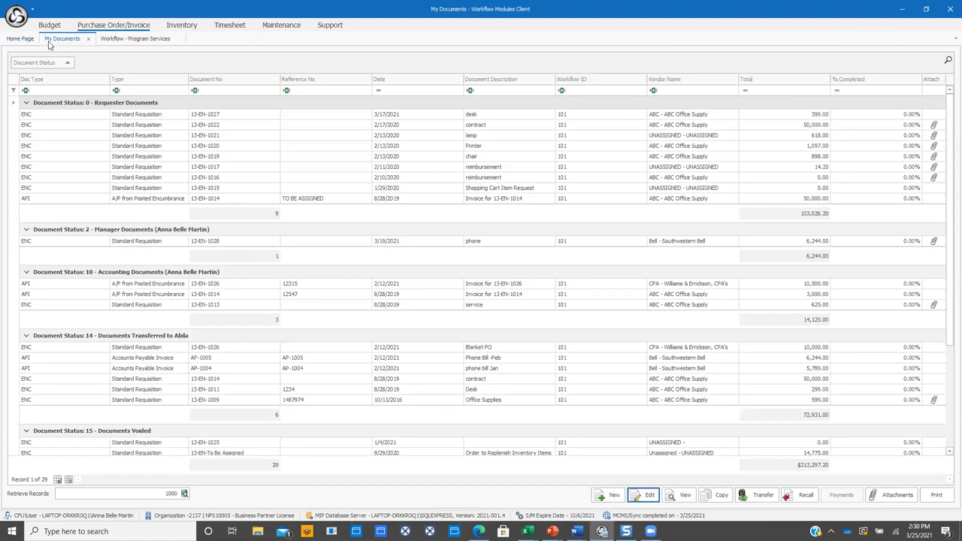
# Open the Approve Documents list from the Purchase Order/Invoice tab to find 13-EN-1028
pyautogui.click(82, 25)
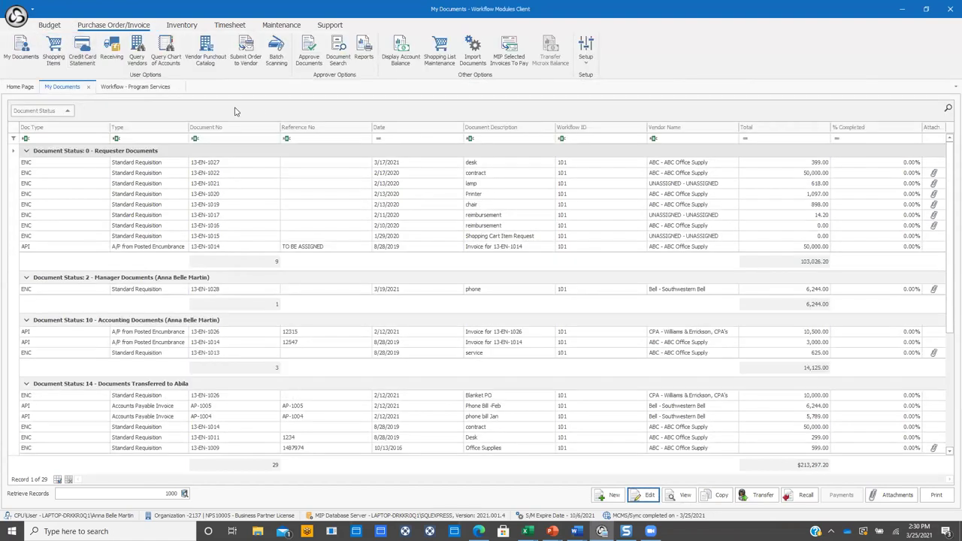
pyautogui.click(309, 60)
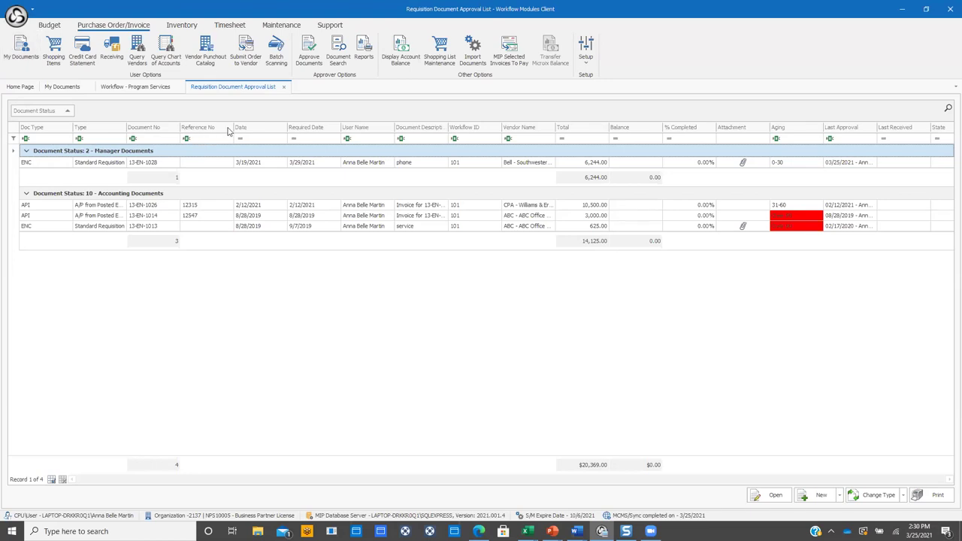
# Select requisition 13-EN-1028 in the approval list and open it for review
pyautogui.click(292, 164)
pyautogui.click(776, 496)
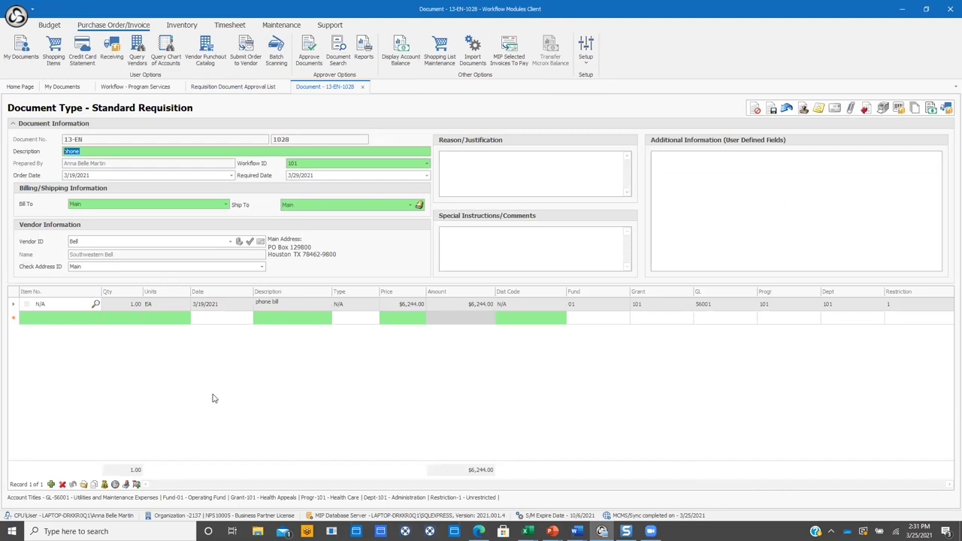
pyautogui.click(160, 41)
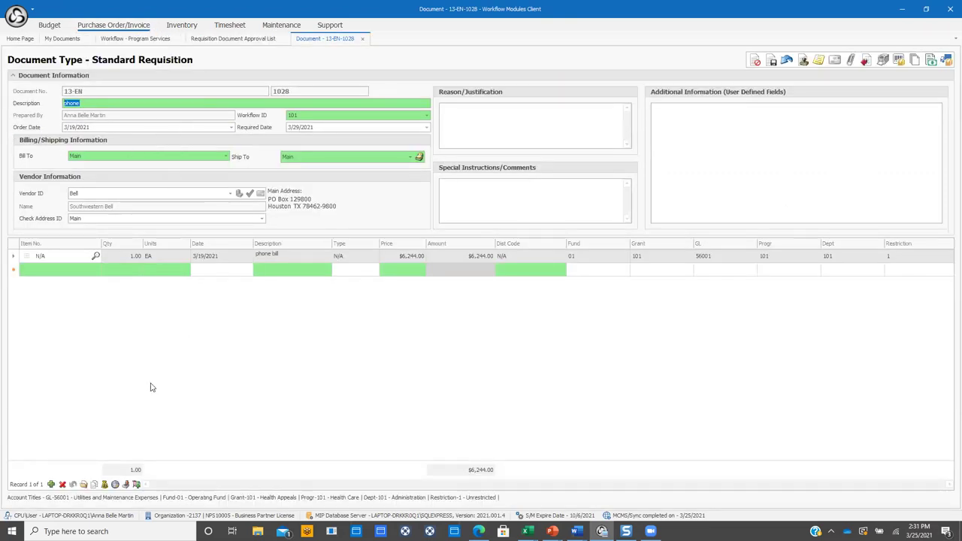
pyautogui.click(104, 484)
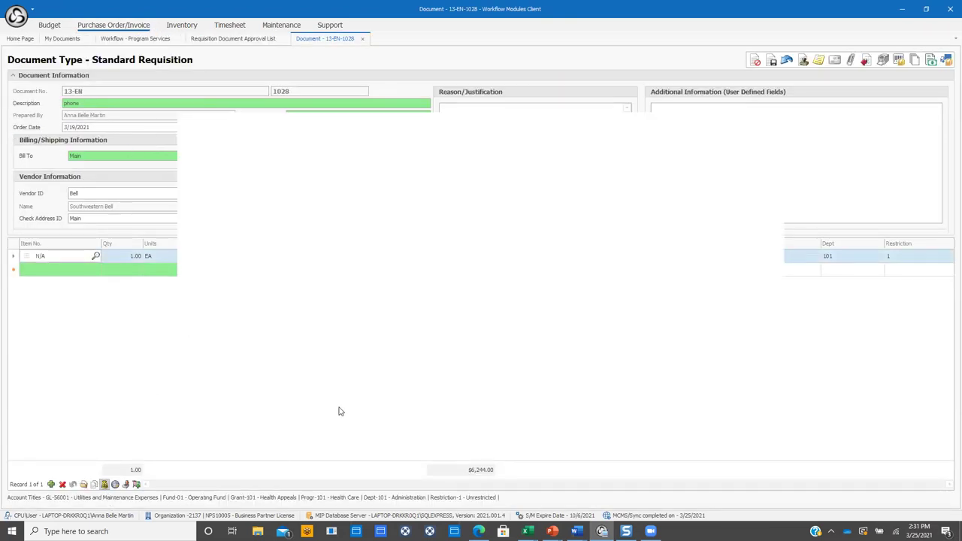
pyautogui.click(771, 121)
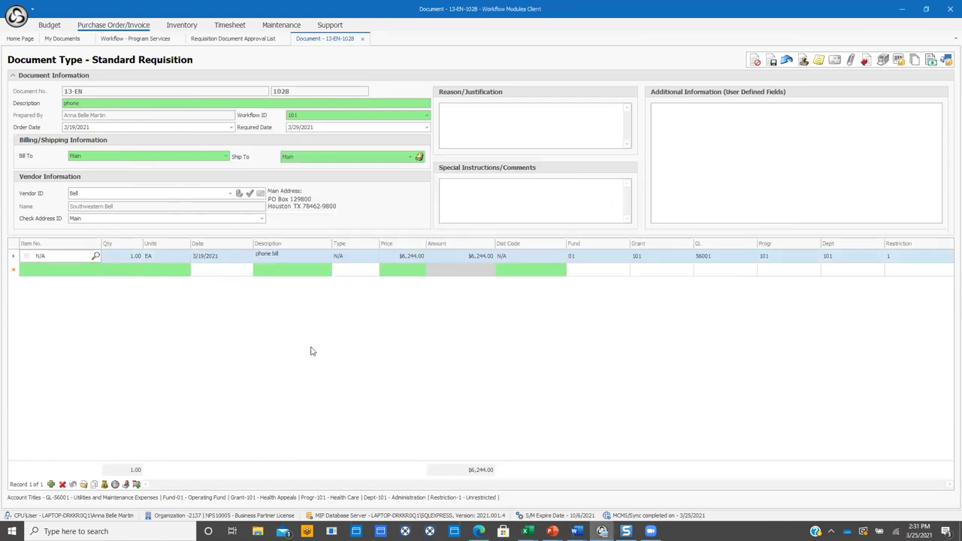
pyautogui.click(81, 103)
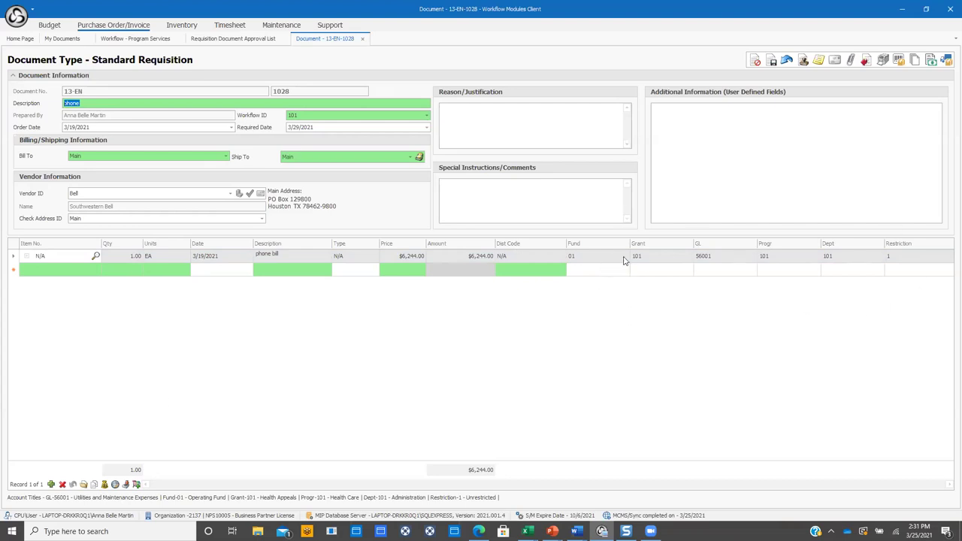
# Dismiss the Copy Document list, then review and close the requisition's phone bill attachments
pyautogui.click(94, 485)
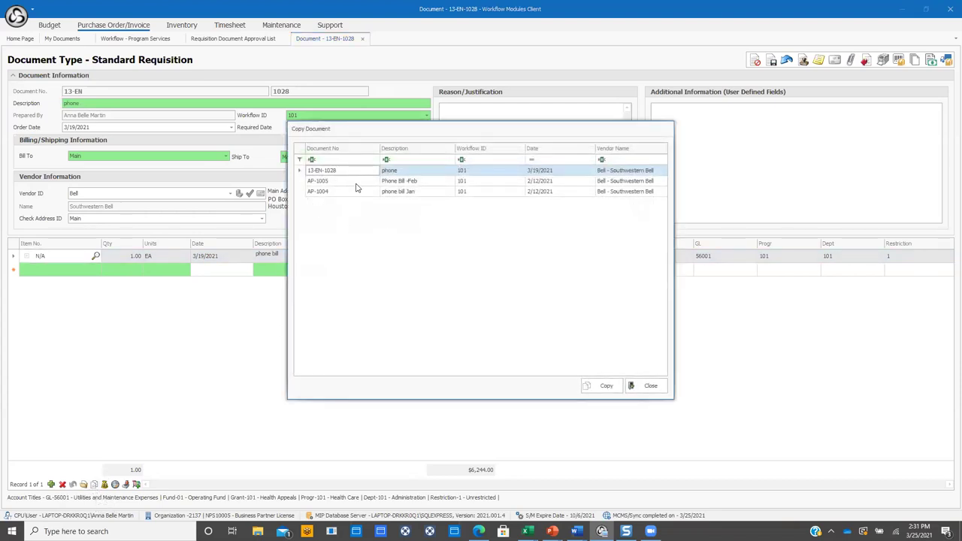
pyautogui.click(650, 386)
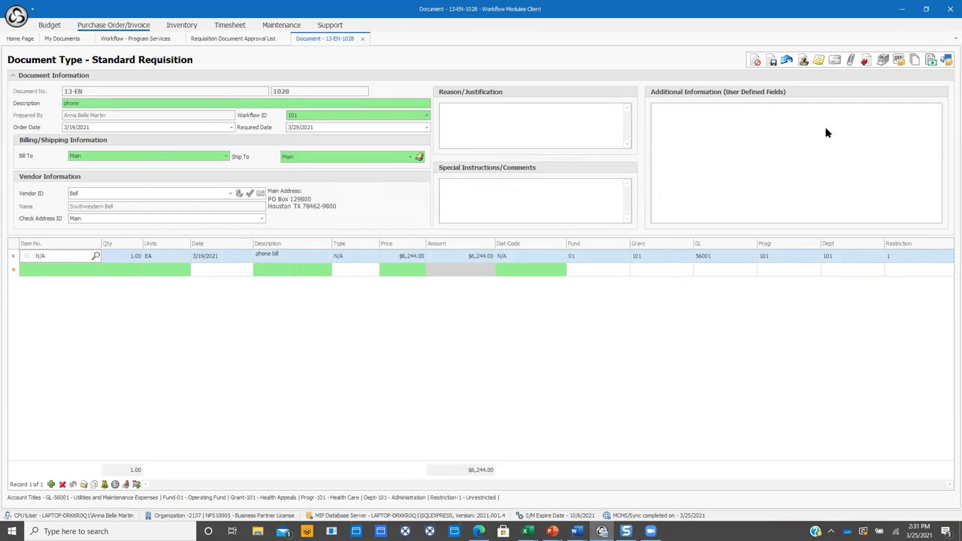
pyautogui.click(851, 60)
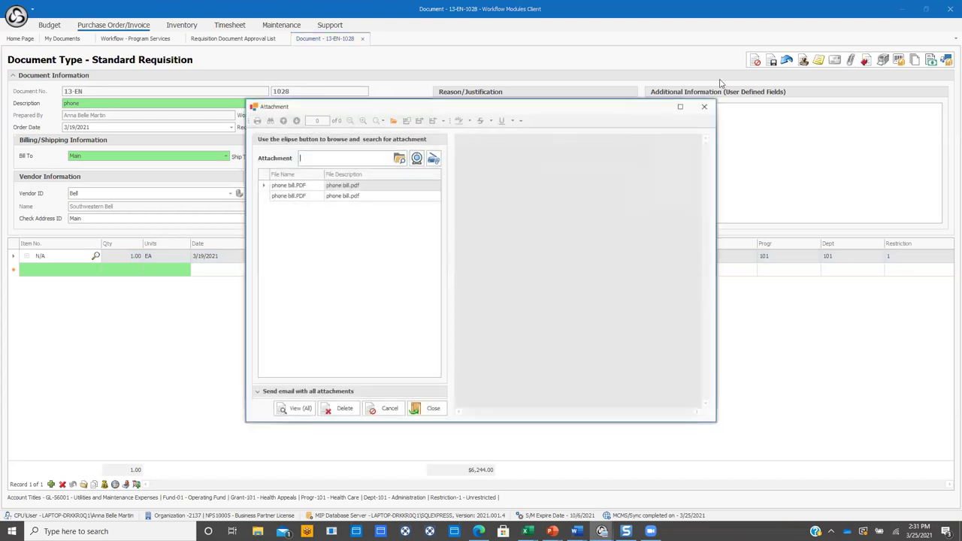
pyautogui.click(702, 108)
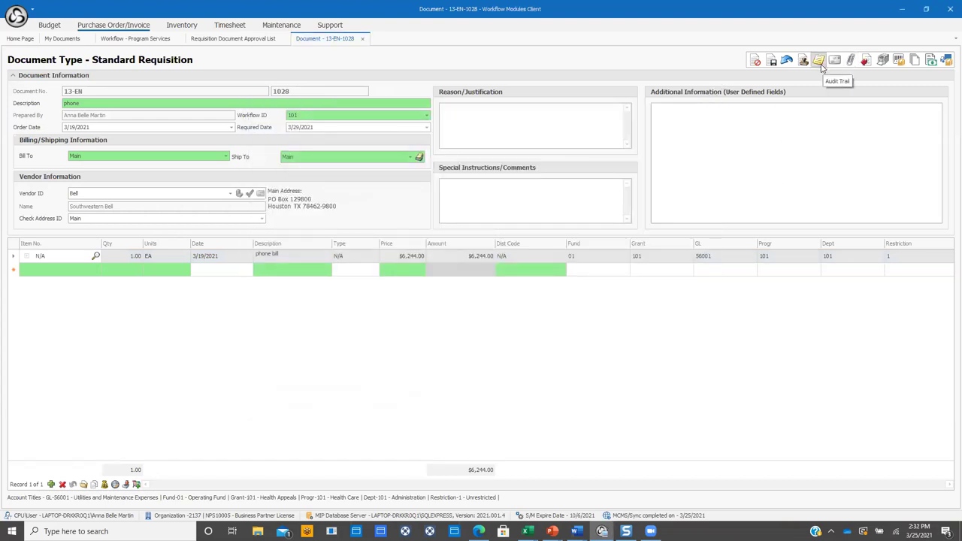
pyautogui.click(821, 63)
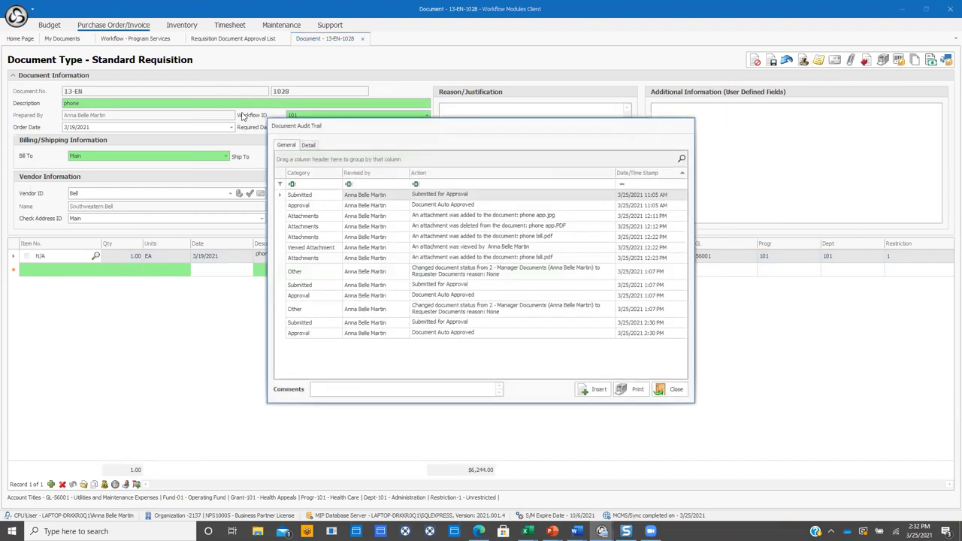
pyautogui.click(309, 146)
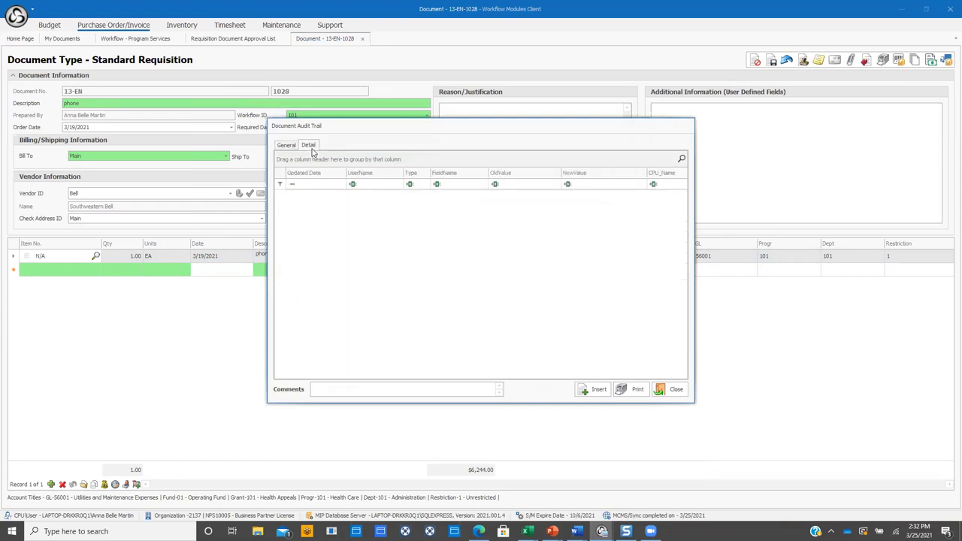
pyautogui.click(677, 391)
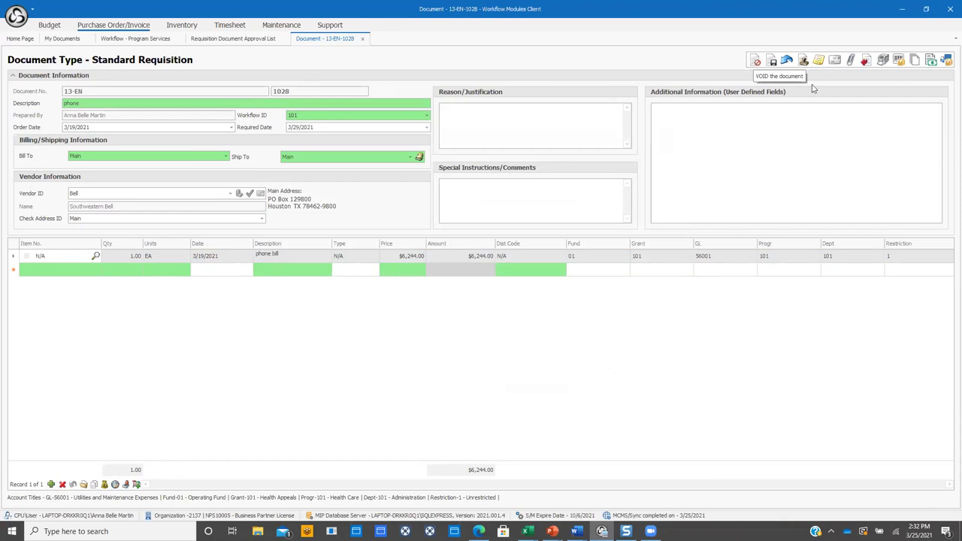
pyautogui.click(835, 63)
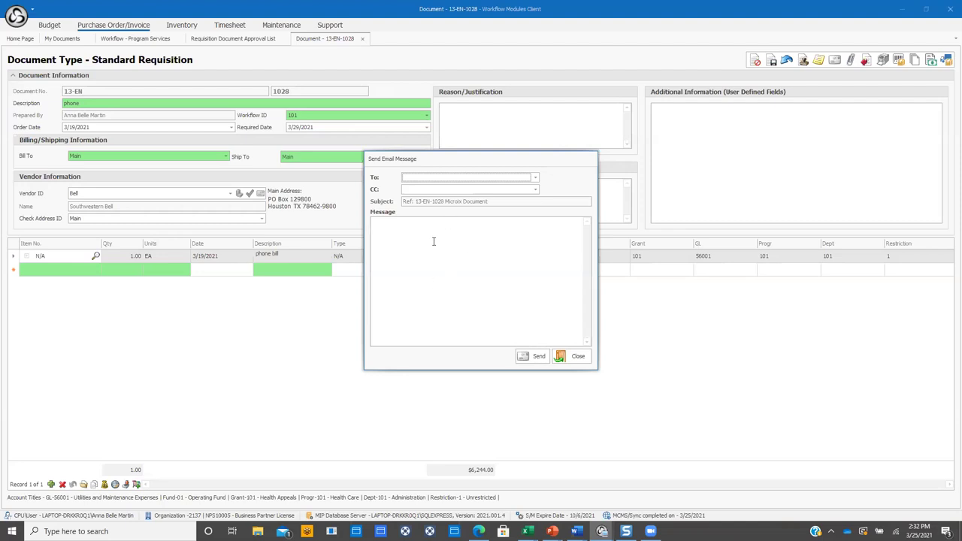
pyautogui.click(579, 356)
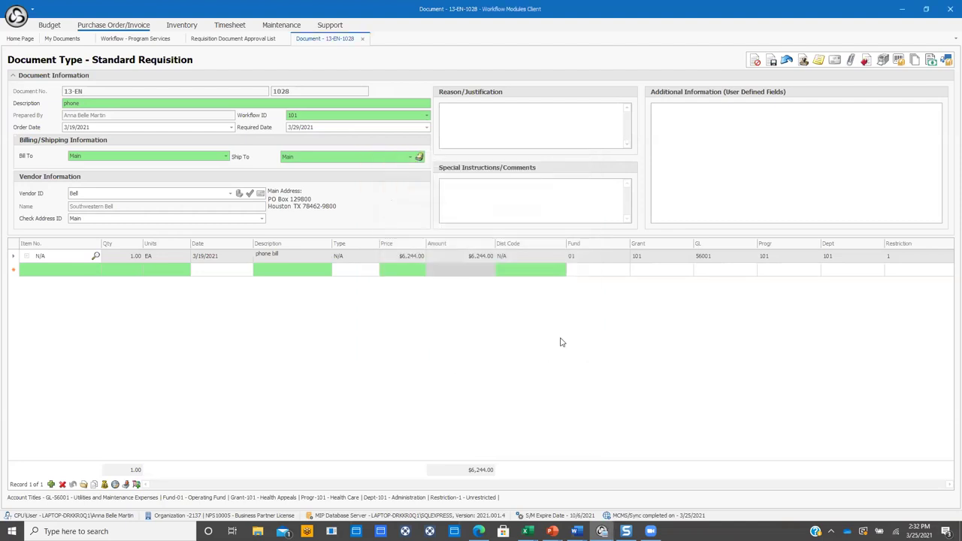
pyautogui.click(867, 62)
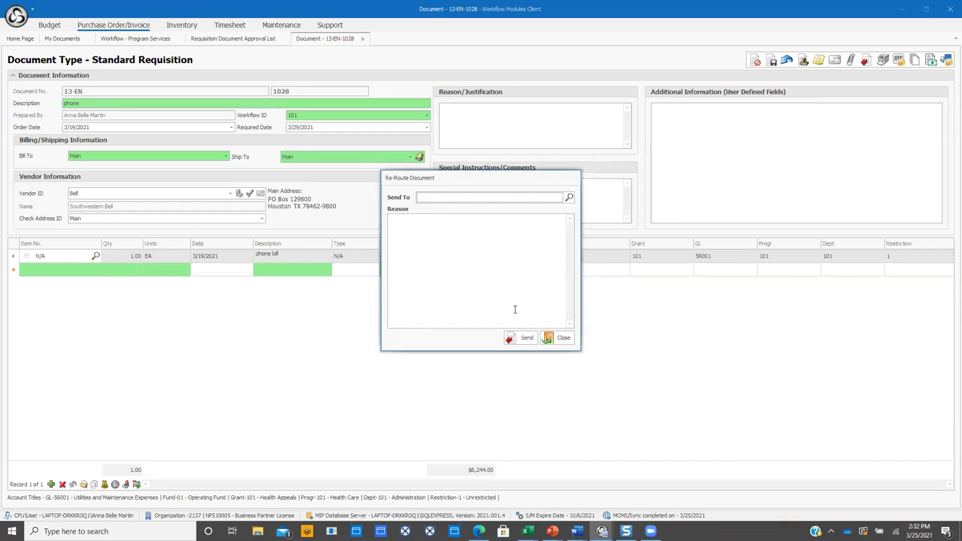
pyautogui.click(569, 197)
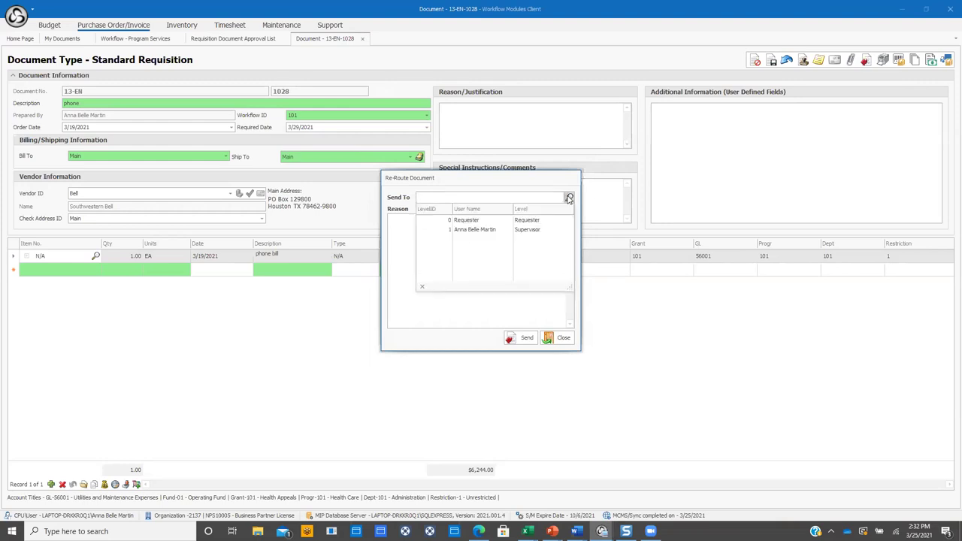
pyautogui.click(449, 219)
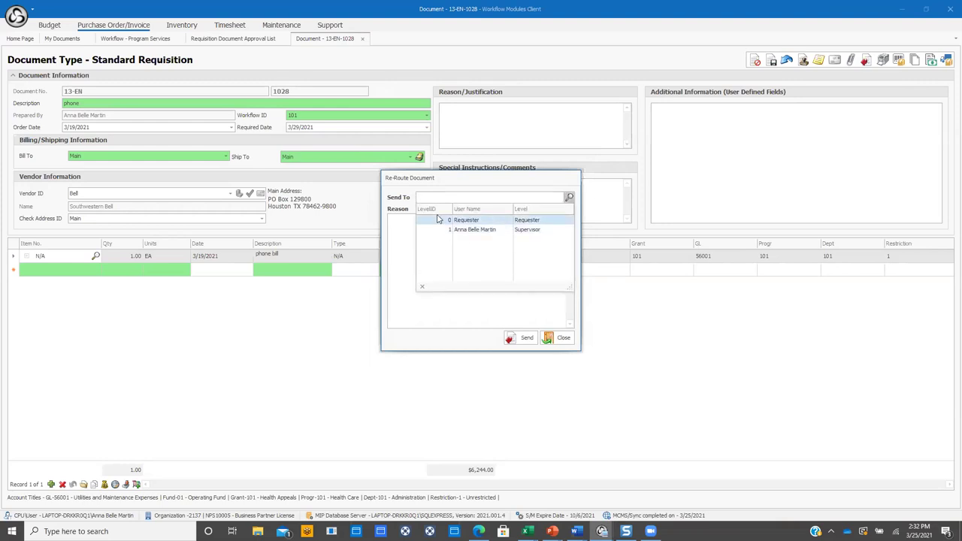
pyautogui.click(398, 223)
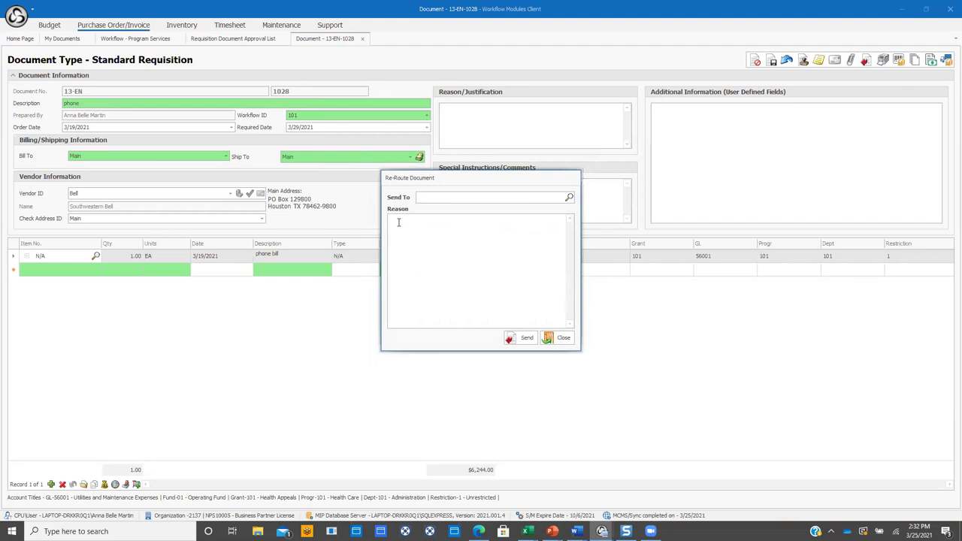
pyautogui.click(564, 338)
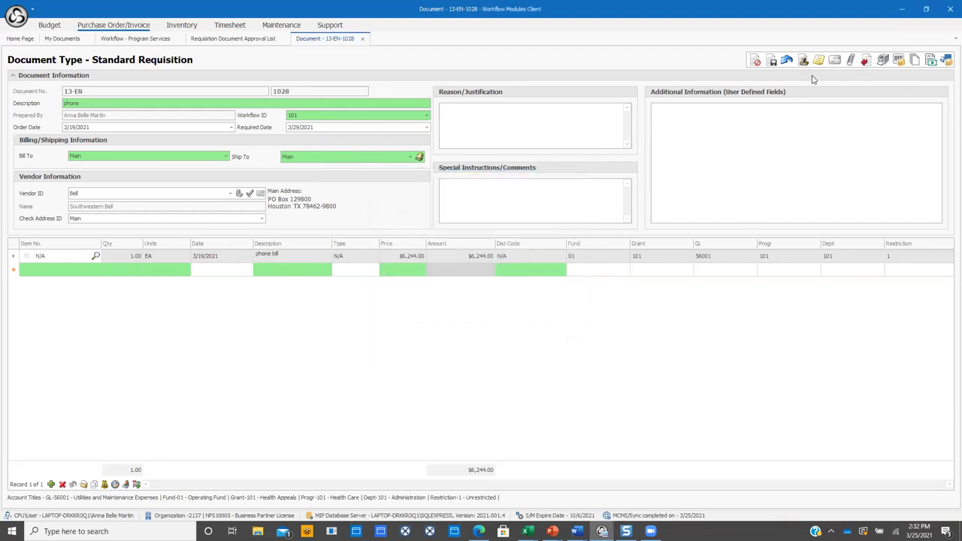
# Preview requisition 13-EN-1028 as an on-screen printout, then close the preview
pyautogui.click(883, 61)
pyautogui.click(533, 313)
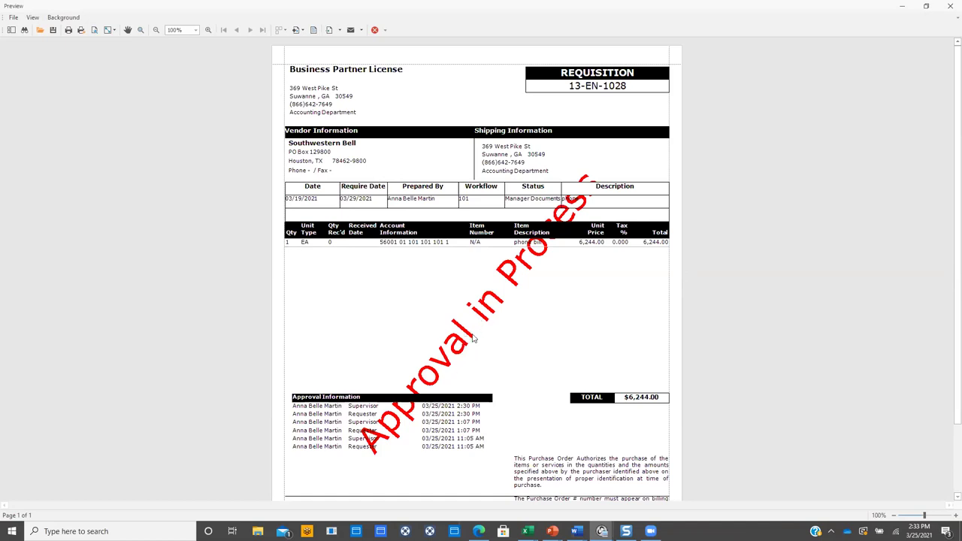
pyautogui.click(374, 30)
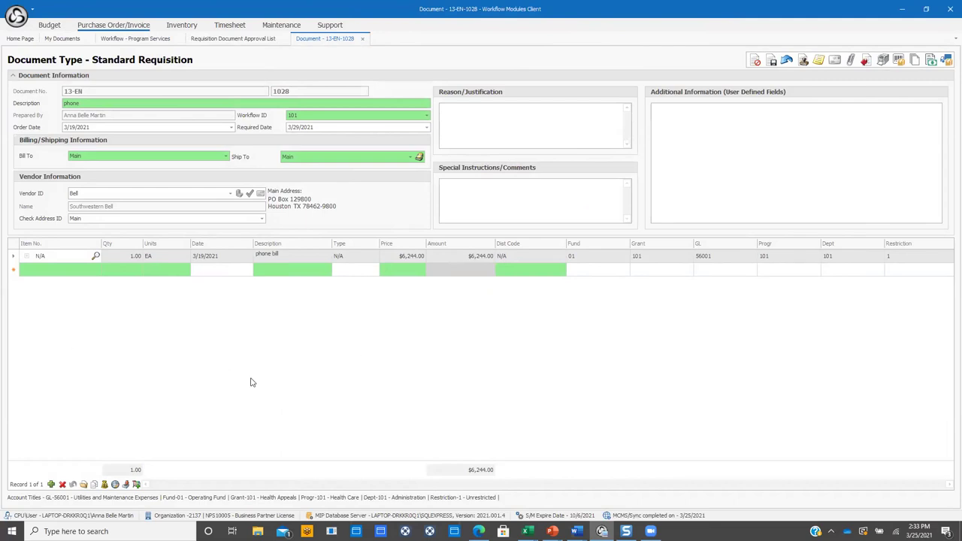
# Approve 13-EN-1028 despite the budget warning, acknowledge forwarding, and skip printing
pyautogui.click(803, 60)
pyautogui.click(492, 305)
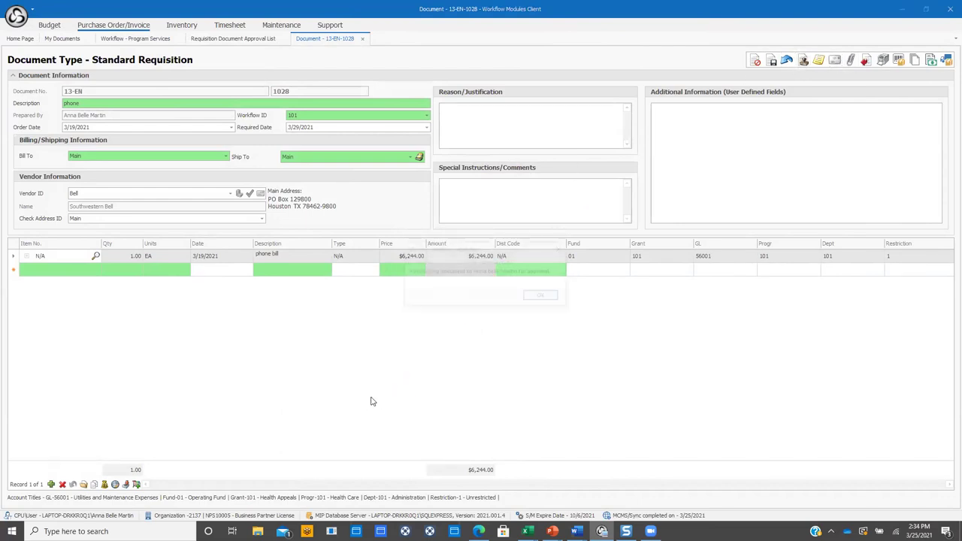
pyautogui.click(535, 294)
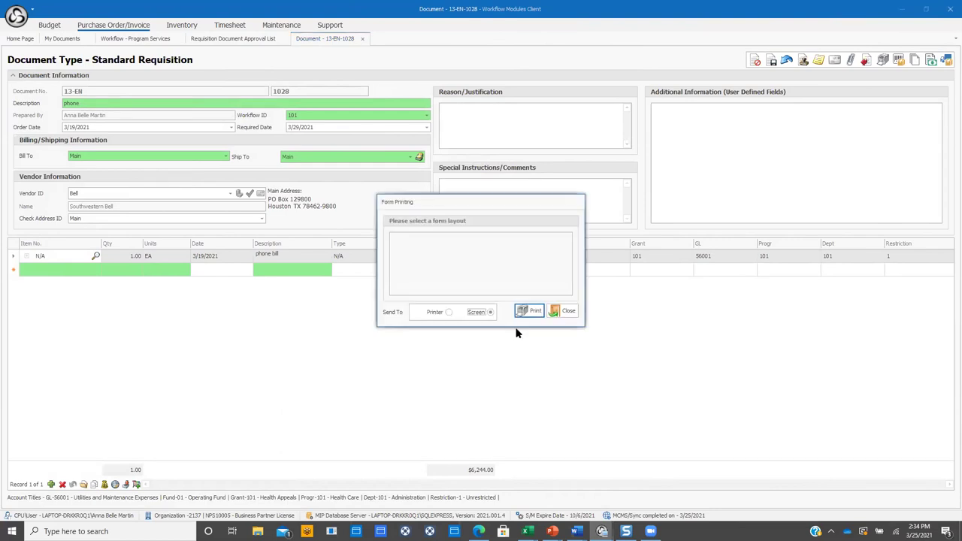
pyautogui.click(569, 311)
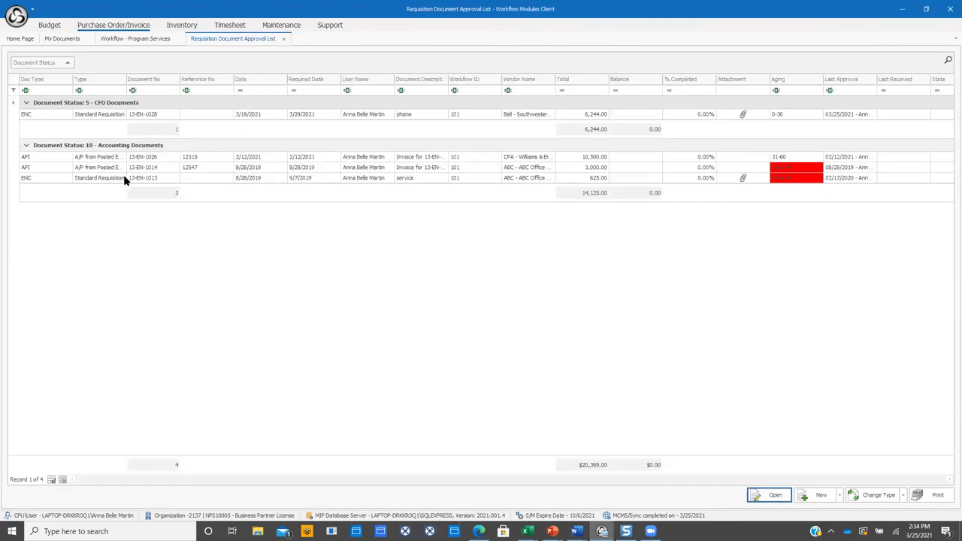
# Reopen 13-EN-1028 and approve it again past the budget warning, then select 13-EN-1013
pyautogui.click(134, 113)
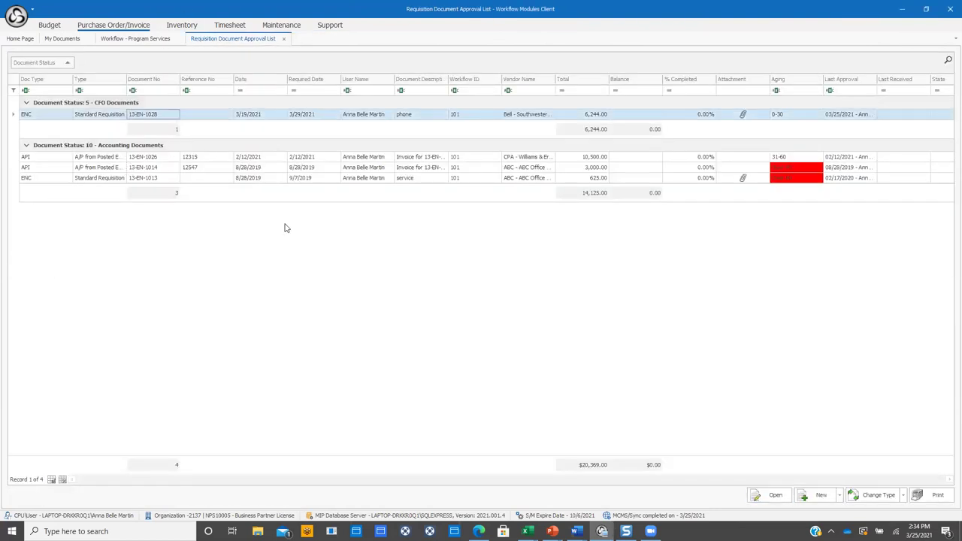
pyautogui.click(778, 496)
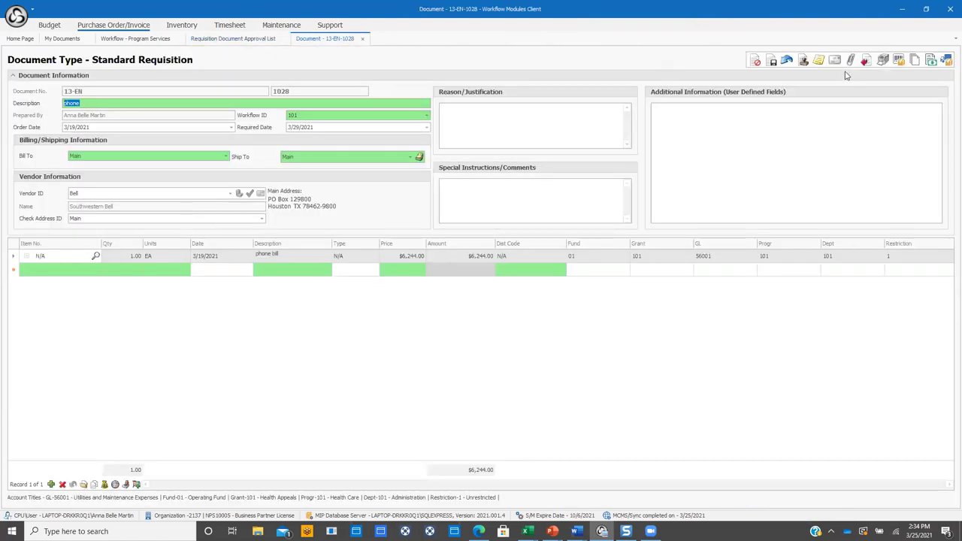
pyautogui.click(802, 61)
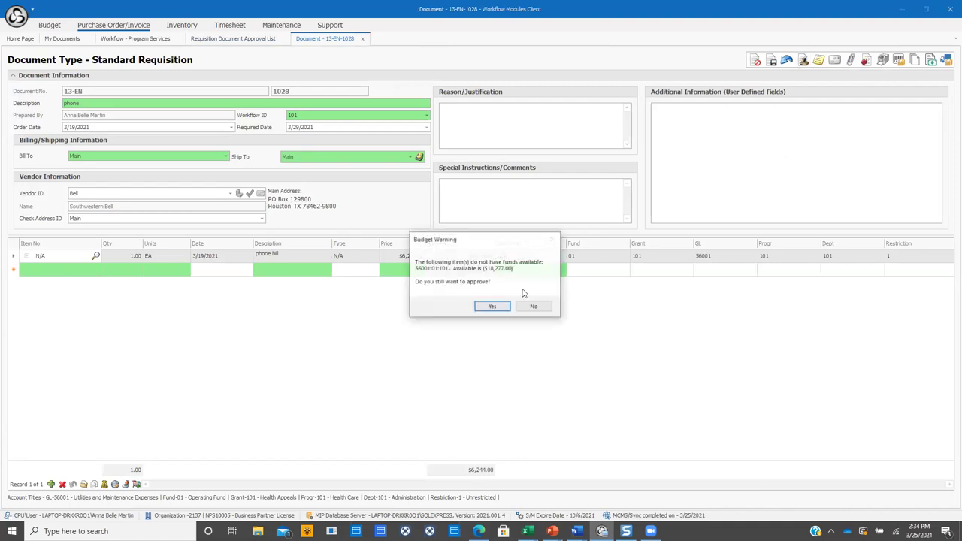
pyautogui.click(492, 306)
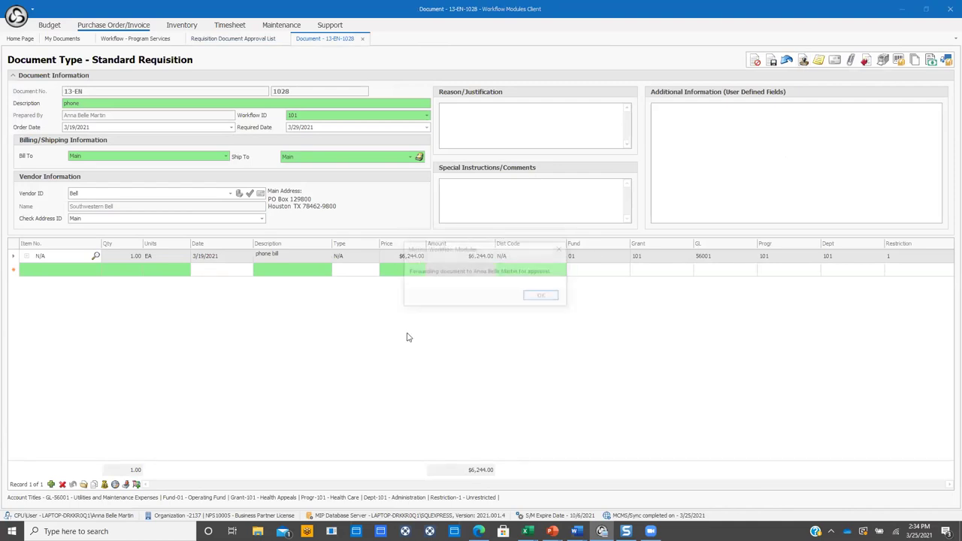
pyautogui.click(541, 296)
pyautogui.click(567, 311)
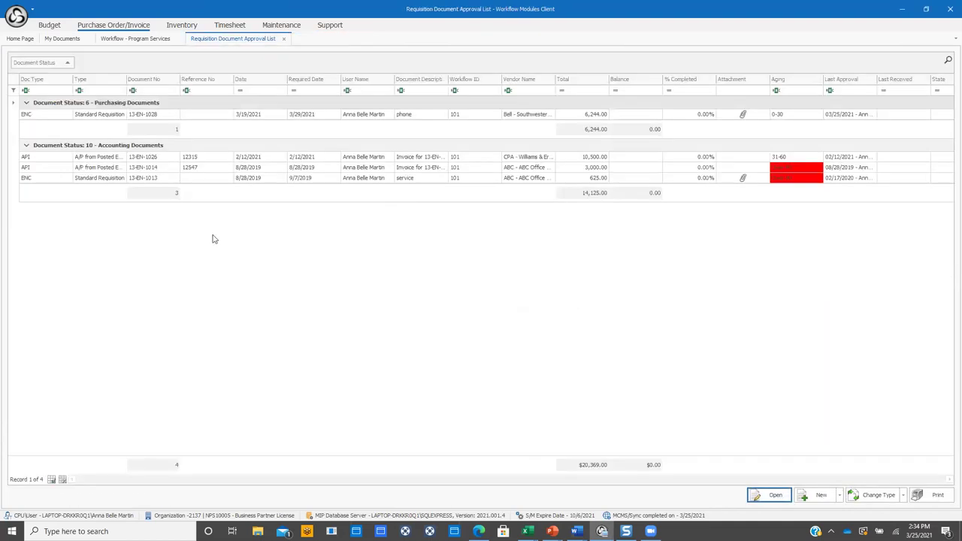
pyautogui.click(103, 181)
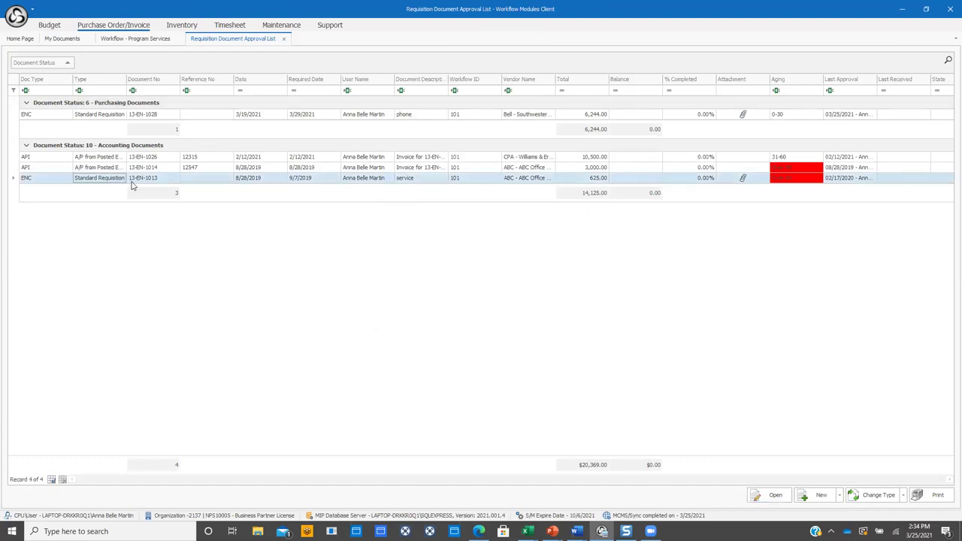
# Open requisition 13-EN-1013 and start its approval transfer to an AP invoice
pyautogui.click(771, 496)
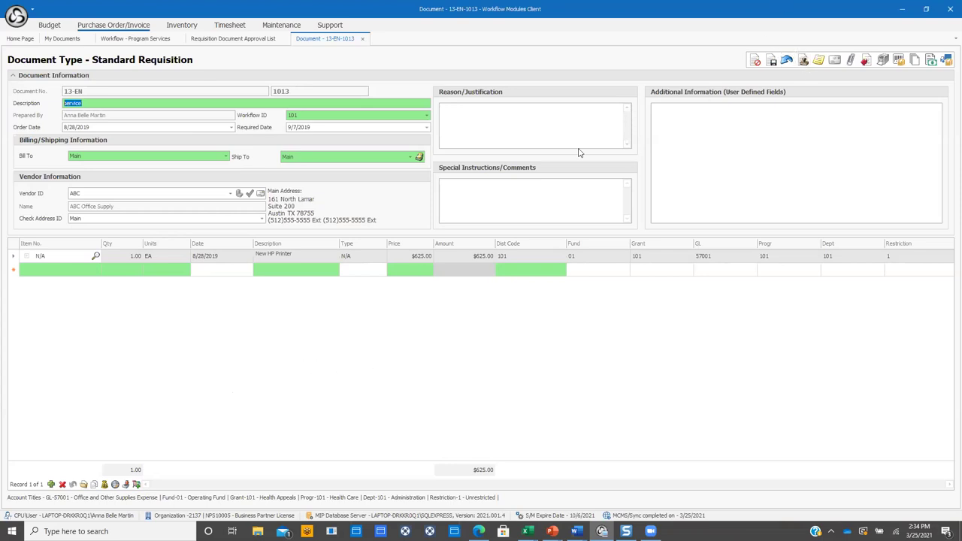
pyautogui.click(803, 61)
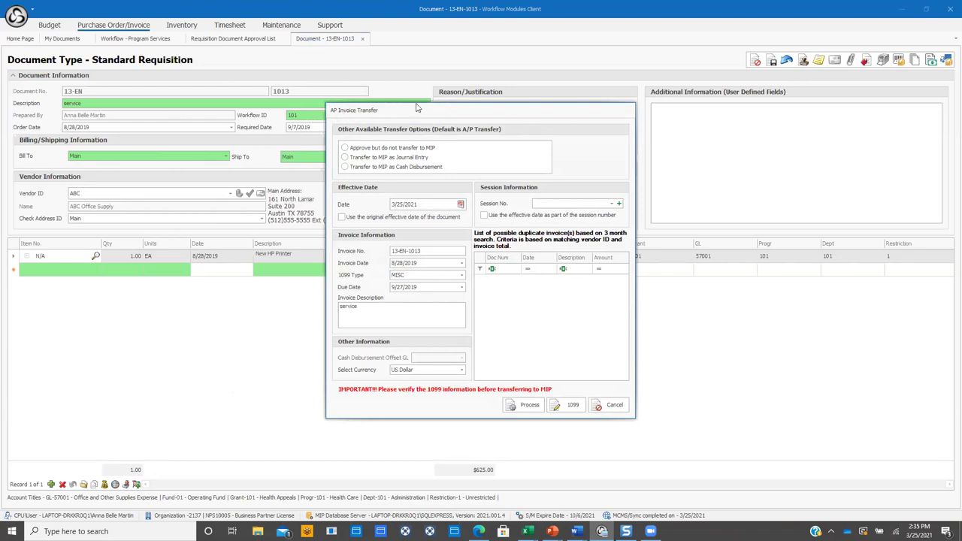
# Replace the AP transfer invoice number with 125874
pyautogui.moveTo(435, 106); pyautogui.dragTo(464, 71)
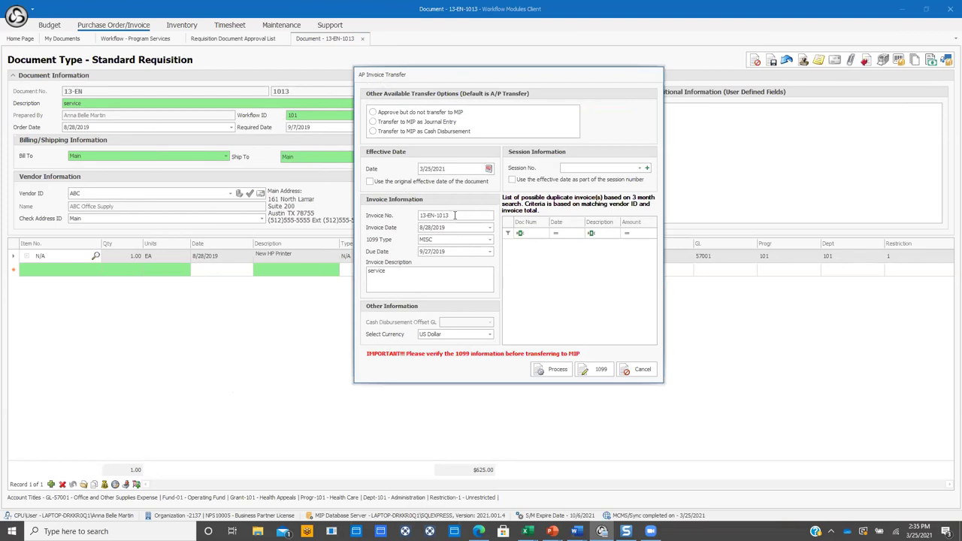
pyautogui.hotkey('ctrl', 'a')
pyautogui.press('BackSpace')
pyautogui.write('125874')
pyautogui.hotkey('ctrl', 'a')
pyautogui.click(451, 216)
# Create a new MIP session for the transfer, then cancel the AP invoice transfer
pyautogui.click(648, 171)
pyautogui.click(496, 297)
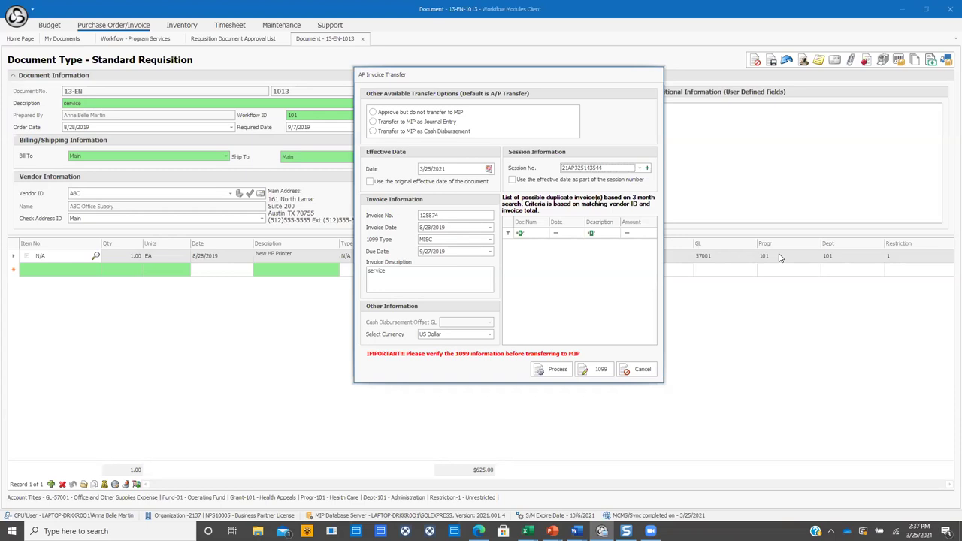
pyautogui.click(647, 372)
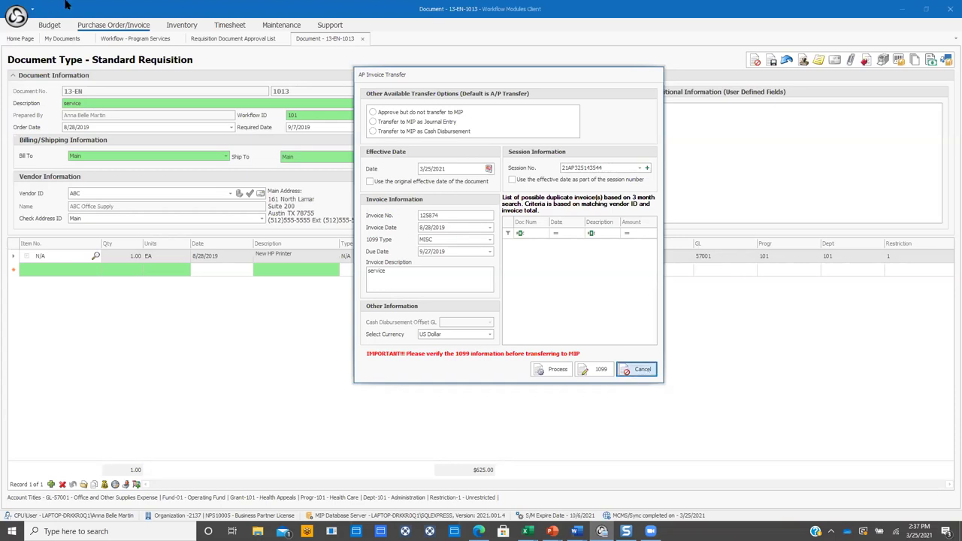
pyautogui.click(153, 29)
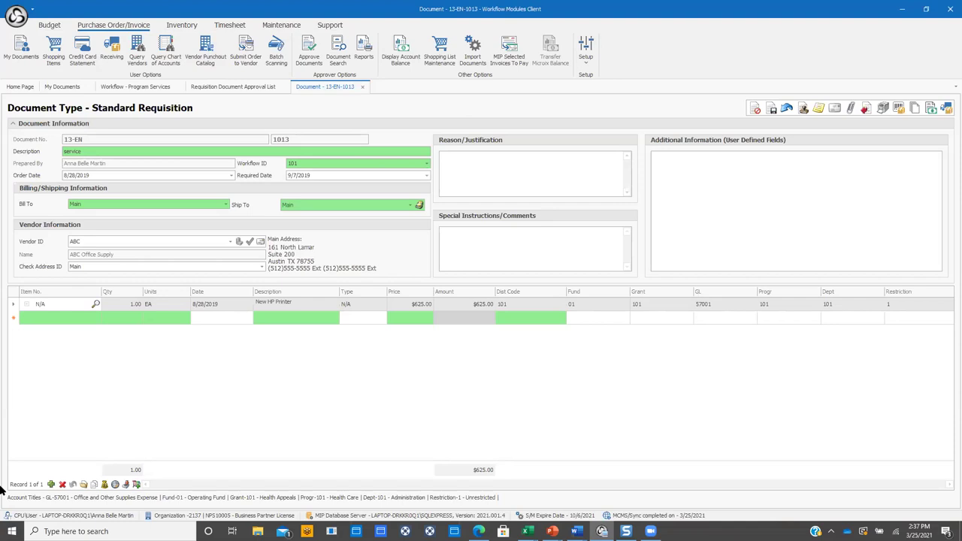
# Open a blank Credit Card Statement form, then switch to the My Documents list
pyautogui.click(85, 58)
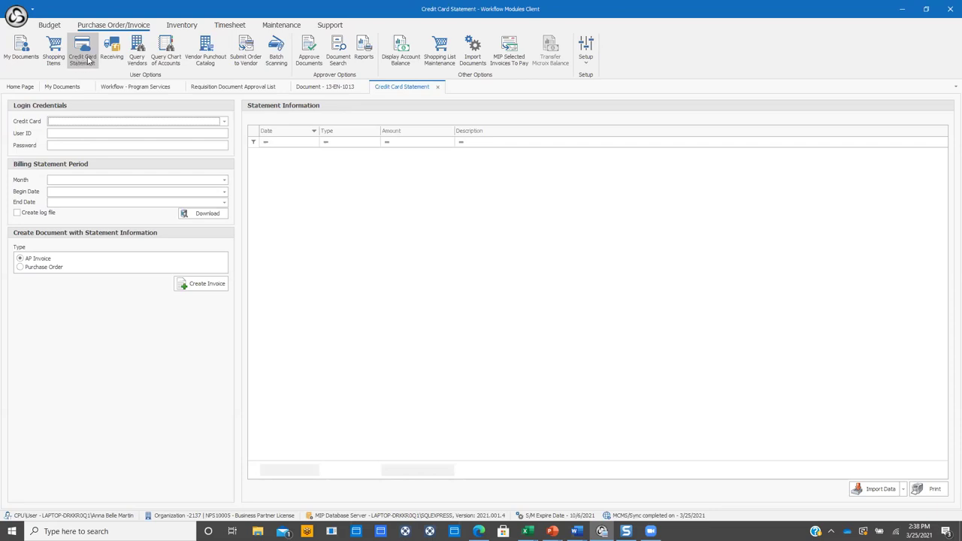
pyautogui.click(21, 51)
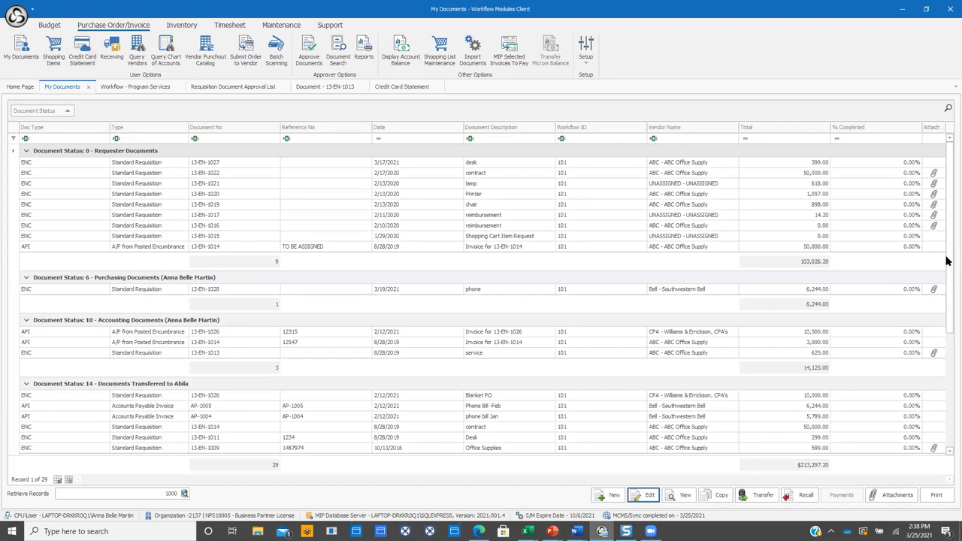
# Scroll through the My Documents groups and pick contract requisition 13-EN-1022
pyautogui.moveTo(947, 212); pyautogui.dragTo(947, 369)
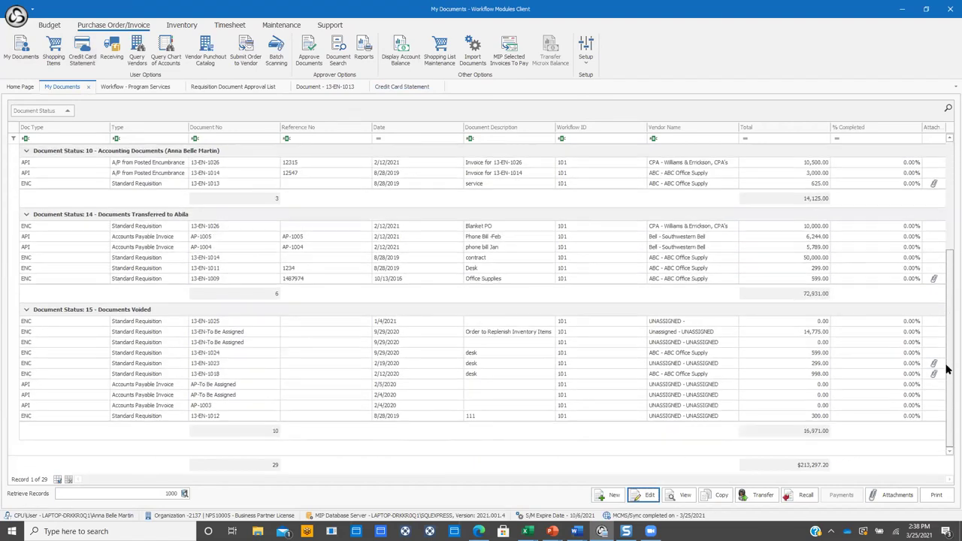
pyautogui.moveTo(947, 323); pyautogui.dragTo(948, 184)
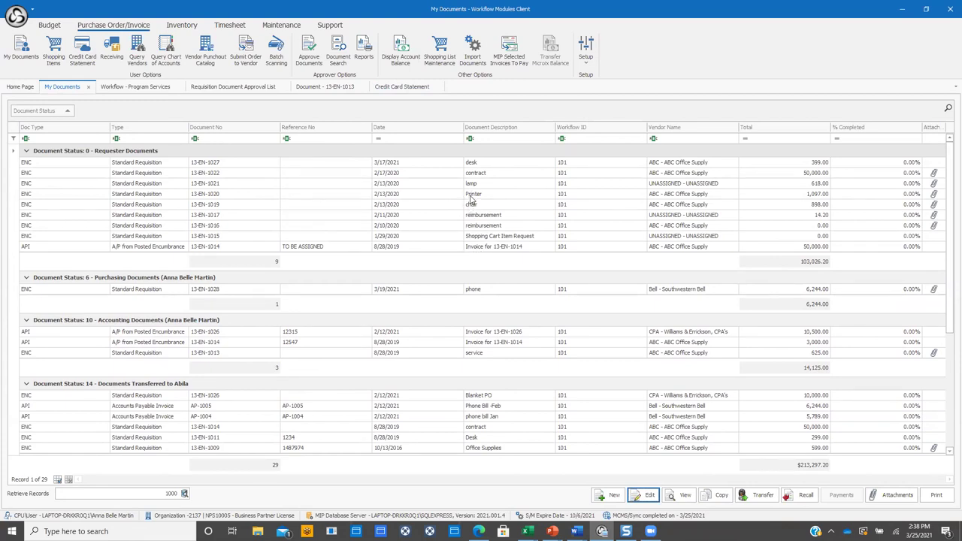
pyautogui.click(473, 175)
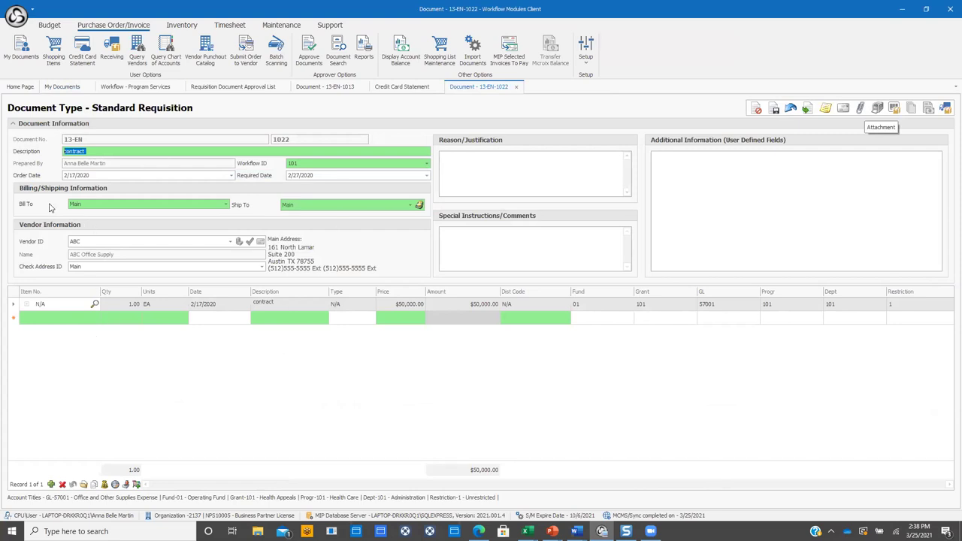
# Return to the blank Credit Card Statement tab, leaving 13-EN-1022 open
pyautogui.click(84, 65)
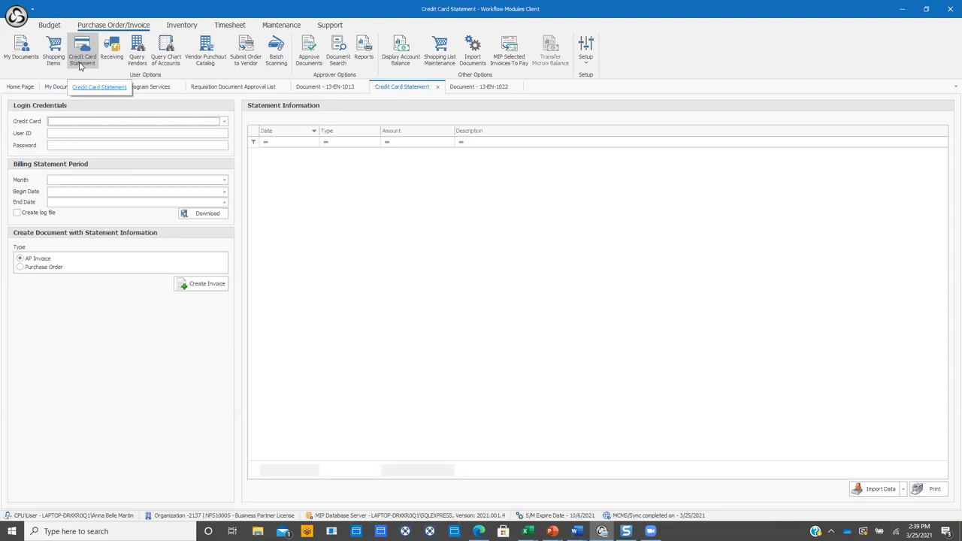
# Open the Vendor Punchout Catalog, set to Create Purchase Order on workflow 101, then go to Reports
pyautogui.click(206, 63)
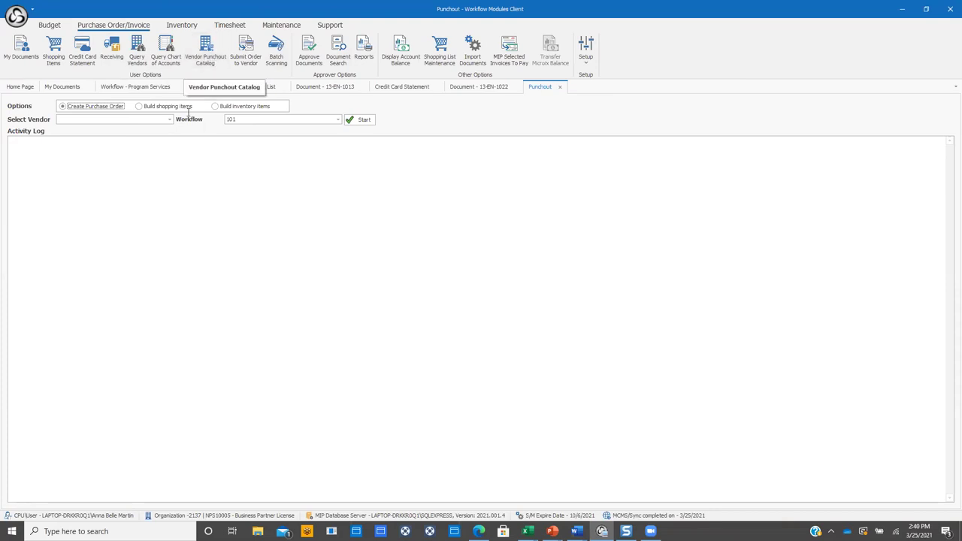
pyautogui.click(364, 51)
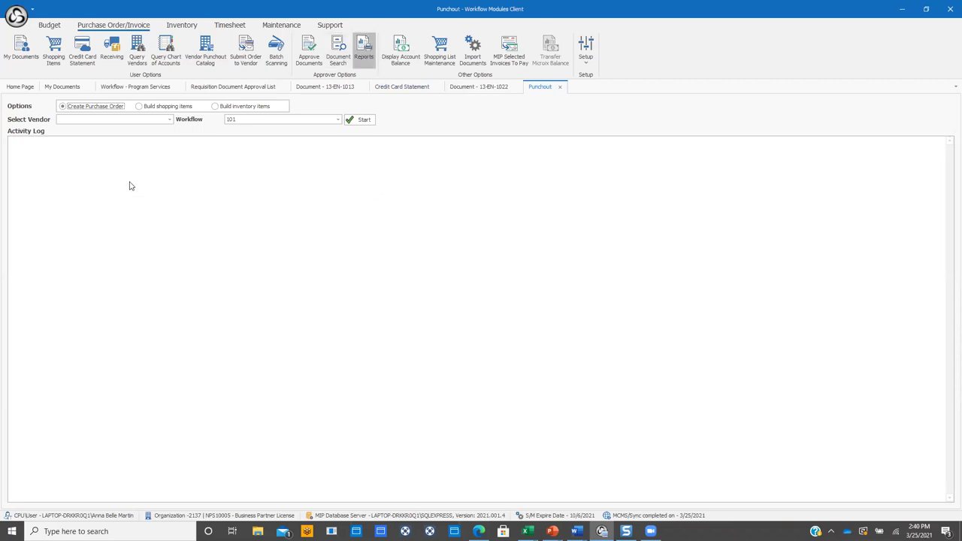
# On the Requisition/Purchase Order Reports tab, open the Report Name list and close it without choosing a report
pyautogui.click(181, 122)
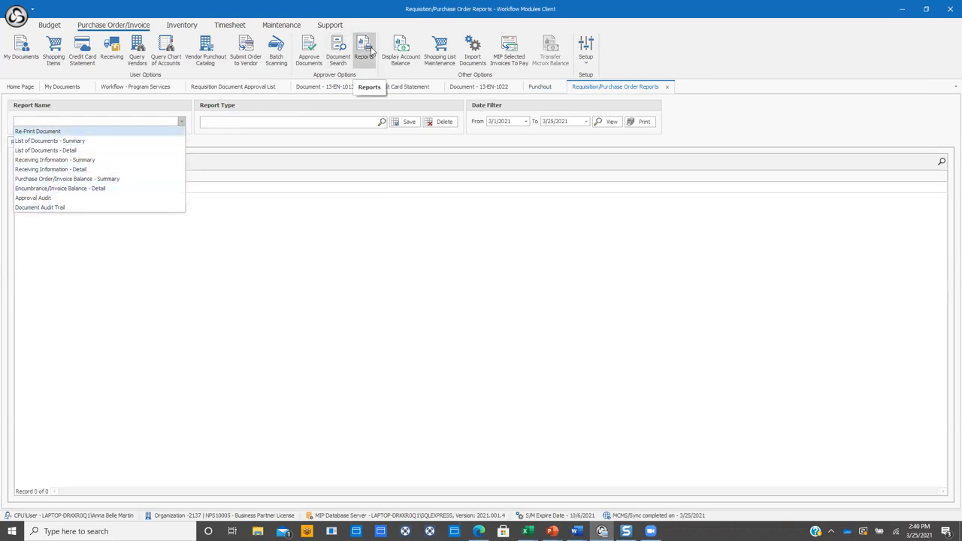
pyautogui.click(107, 335)
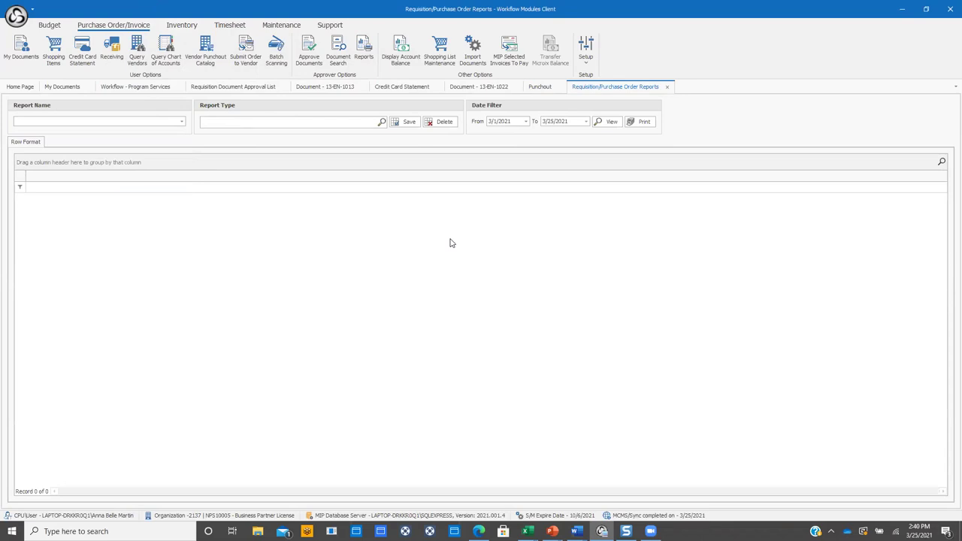
# Show My Documents grouped by status (29 records, $213,297.20) and select requisition 13-EN-1027
pyautogui.click(27, 53)
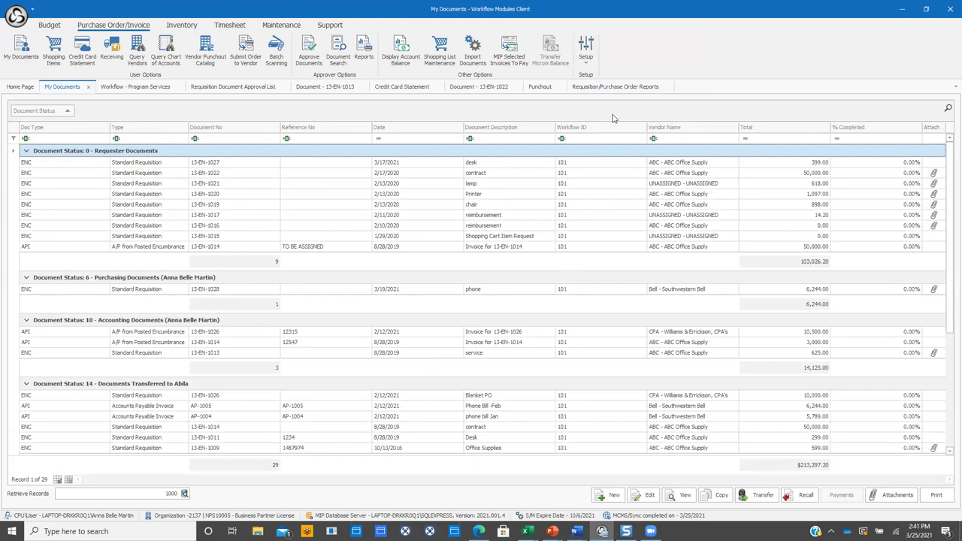
pyautogui.click(668, 87)
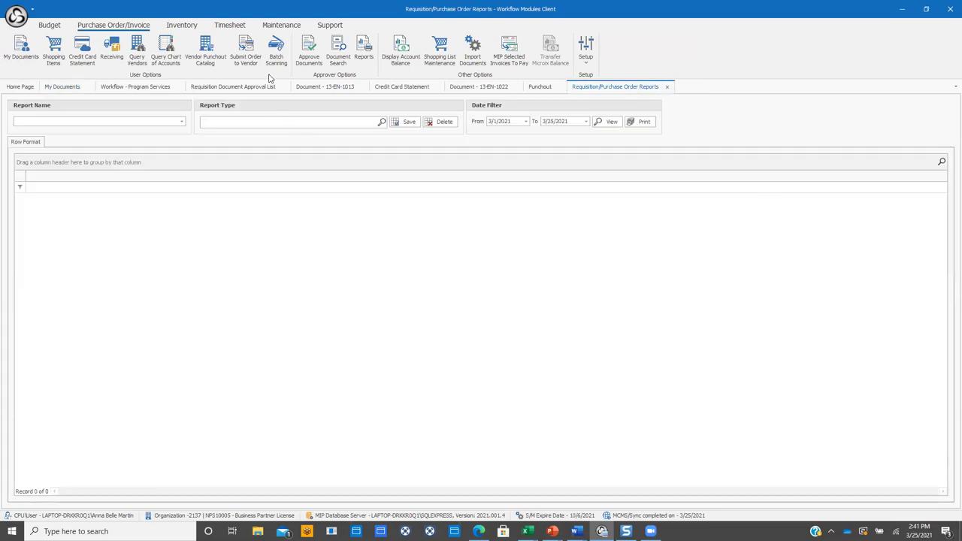
pyautogui.click(21, 45)
pyautogui.click(211, 165)
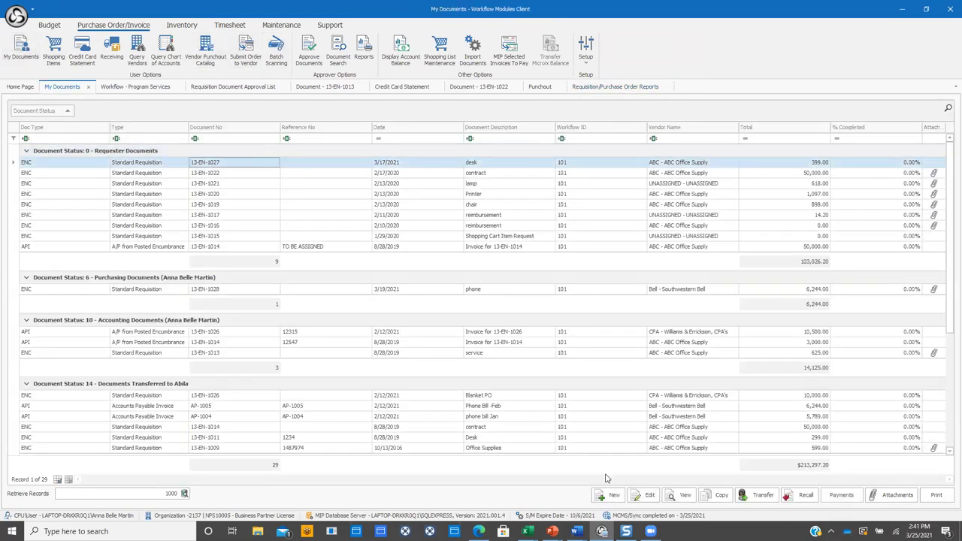
# Open requisition 13-EN-1027, the $399.00 desk from vendor ABC, in its own tab
pyautogui.click(644, 495)
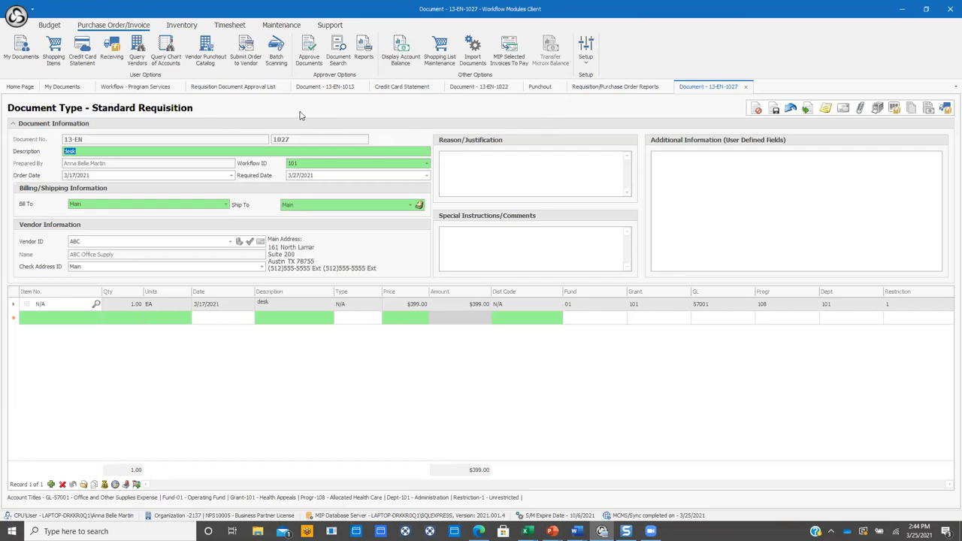
# From the approval list's Purchasing Documents, open the phone bill requisition 13-EN-1028
pyautogui.click(309, 56)
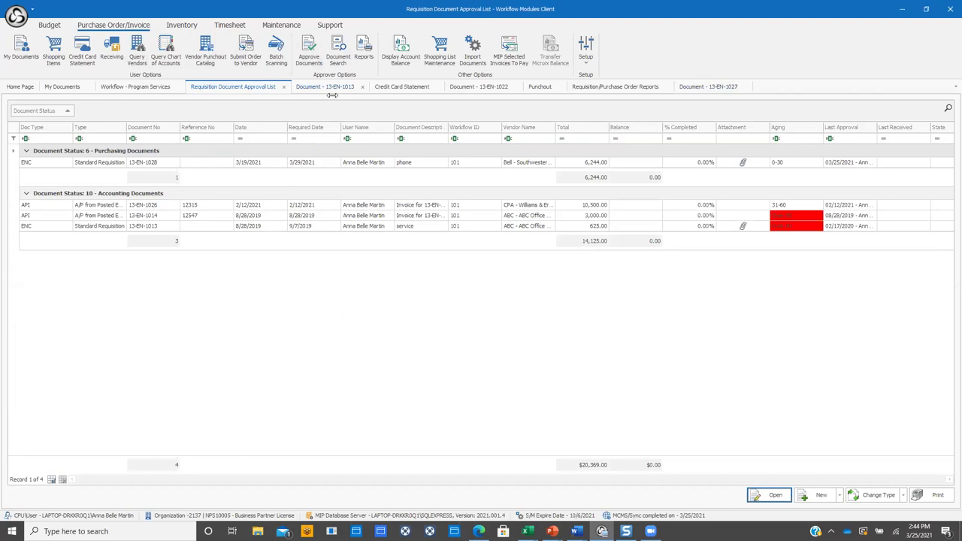
pyautogui.click(365, 162)
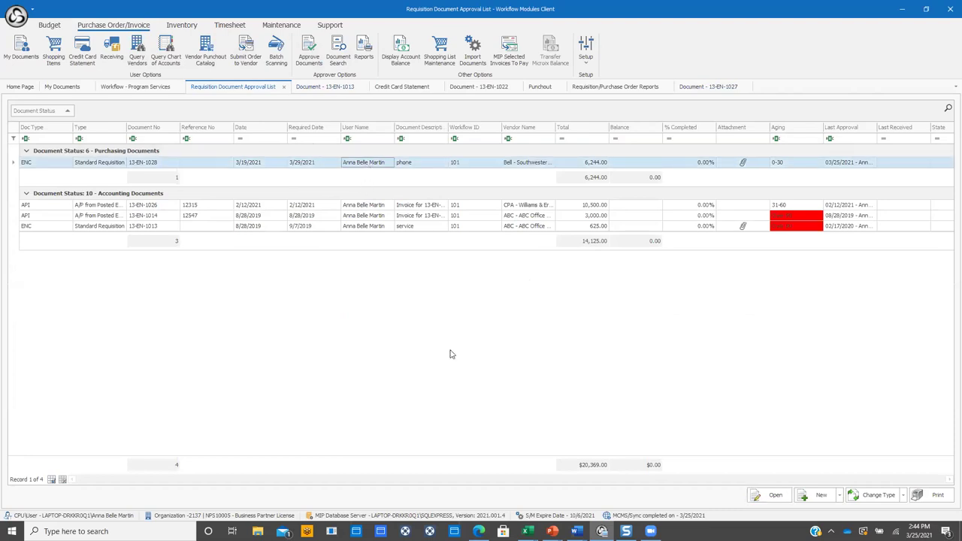
pyautogui.click(749, 502)
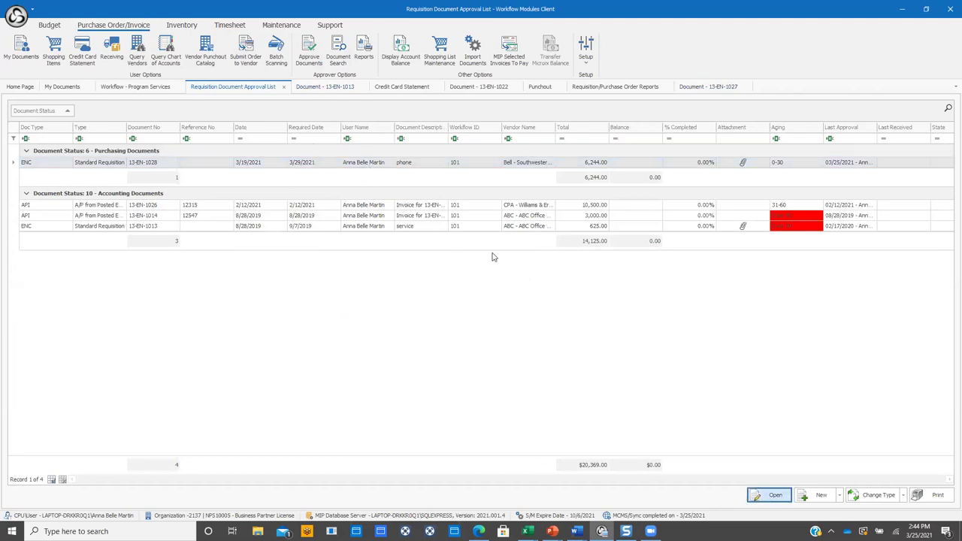
# Approve 13-EN-1028 past the budget warning and preview its $6,244.00 Southwestern Bell purchase order
pyautogui.click(803, 109)
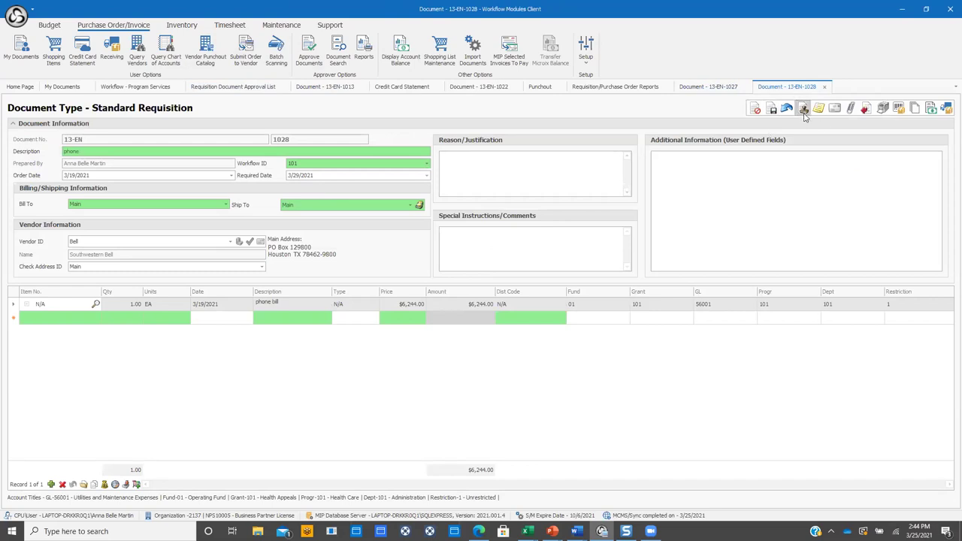
pyautogui.click(490, 304)
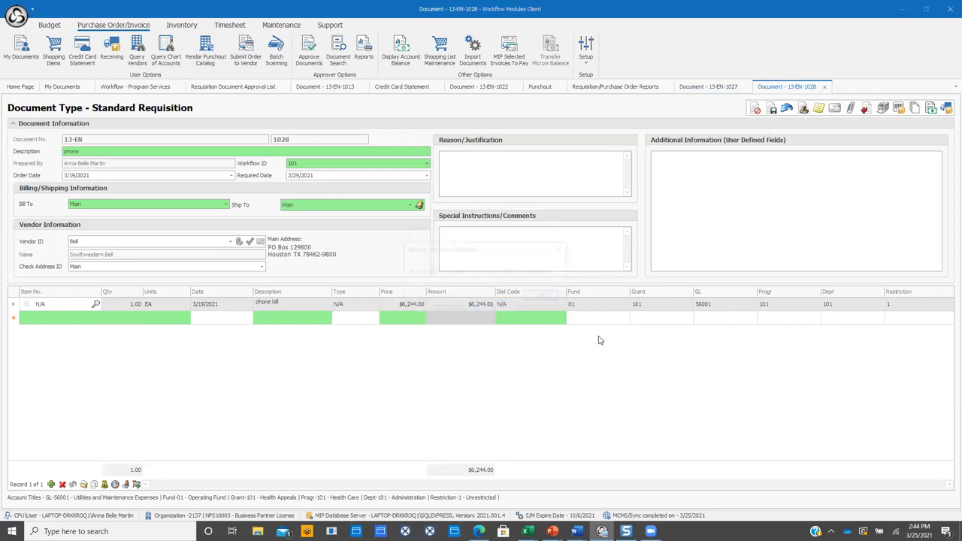
pyautogui.click(551, 303)
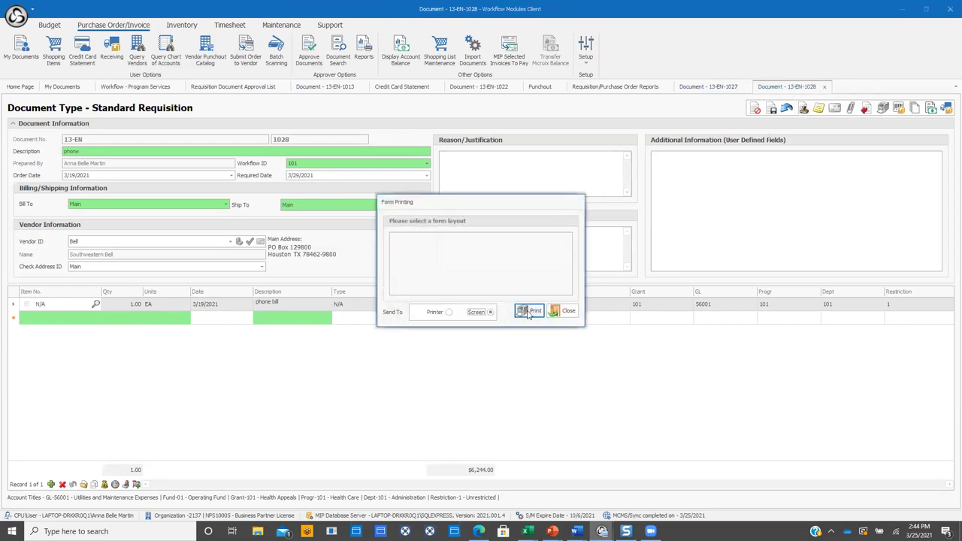
pyautogui.click(529, 314)
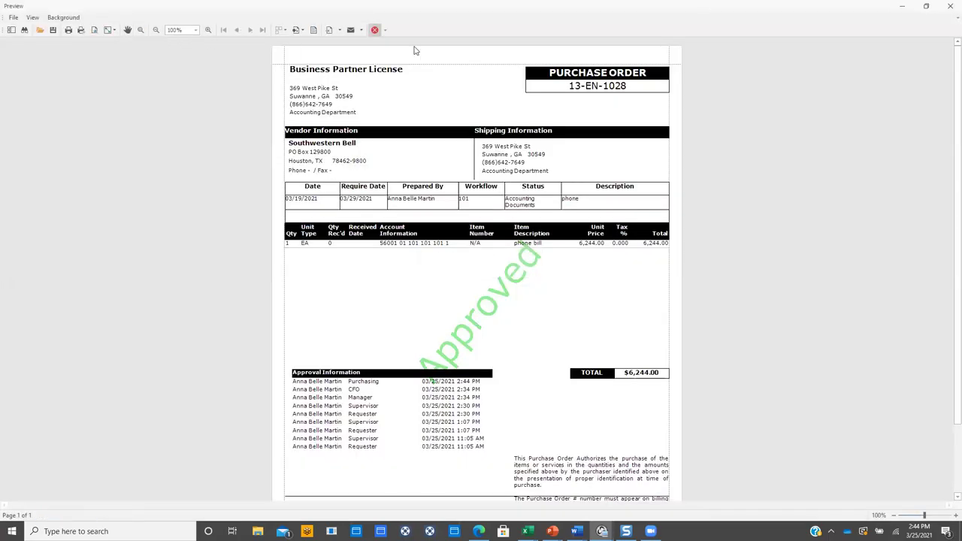
pyautogui.click(375, 30)
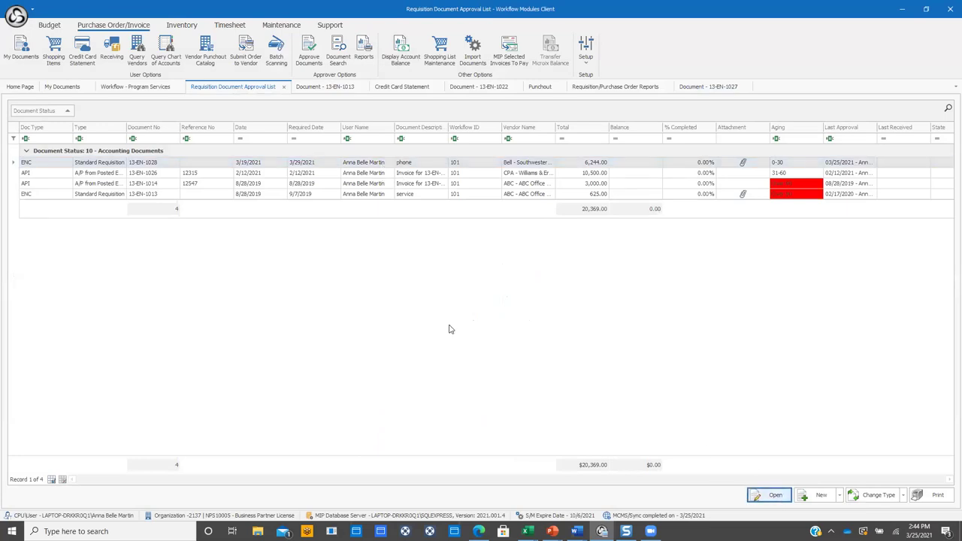
# Reopen 13-EN-1028 and approve it despite insufficient funds, bringing up the AP Invoice Transfer dialog
pyautogui.press('Return')
pyautogui.click(803, 109)
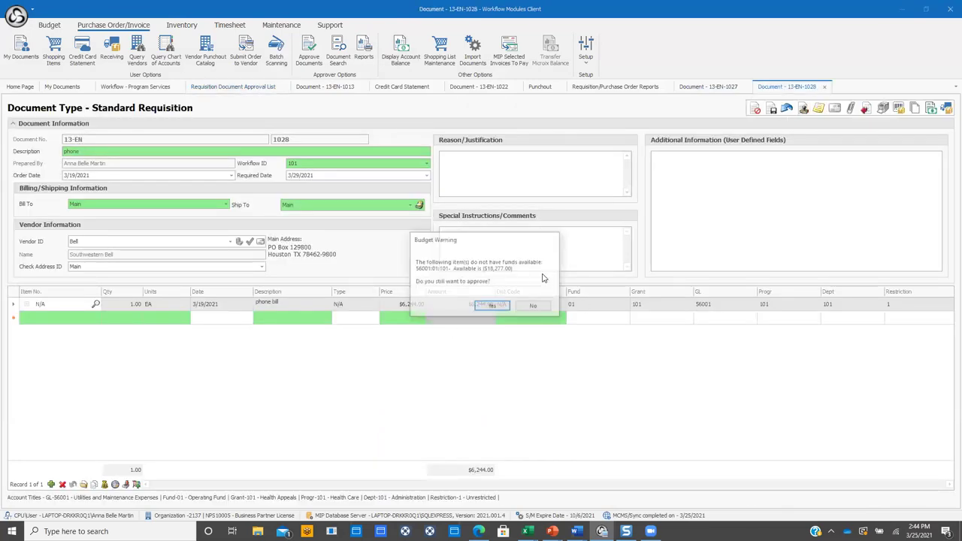
pyautogui.click(492, 306)
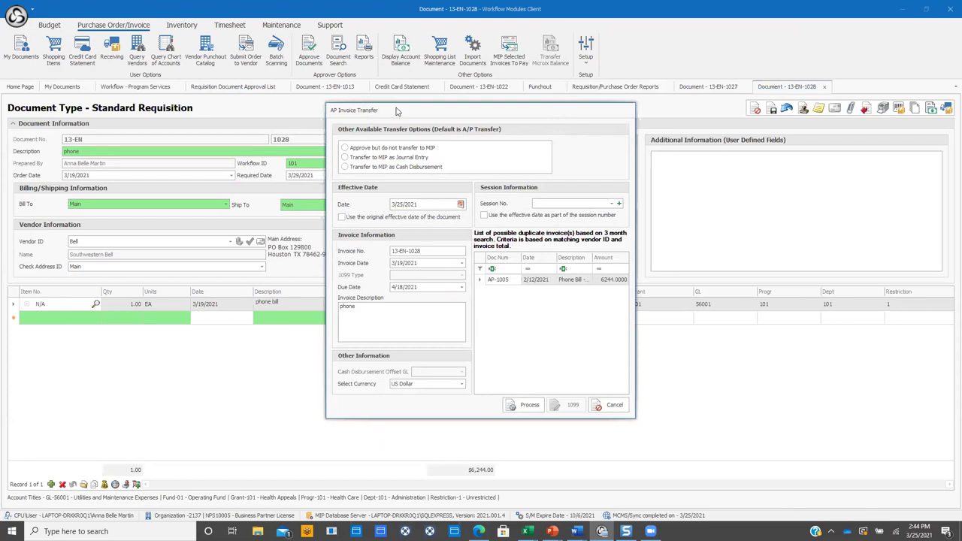
# Create new AP session 21AP32514452 in the AP Invoice Transfer window
pyautogui.moveTo(411, 106); pyautogui.dragTo(438, 88)
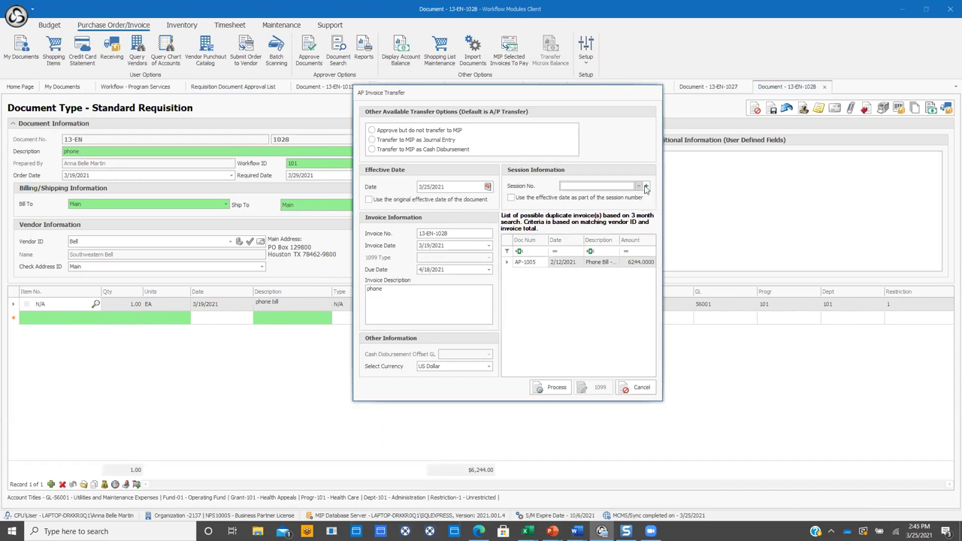
pyautogui.click(645, 189)
pyautogui.click(514, 298)
# Close the AP Invoice Transfer window and keep Bell (Southwestern Bell) as the requisition's vendor
pyautogui.click(629, 389)
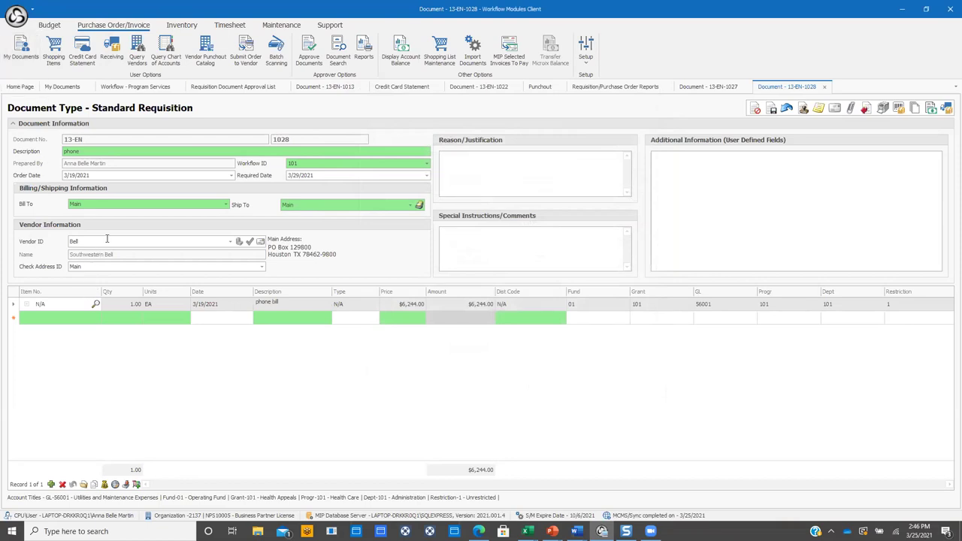
pyautogui.click(229, 242)
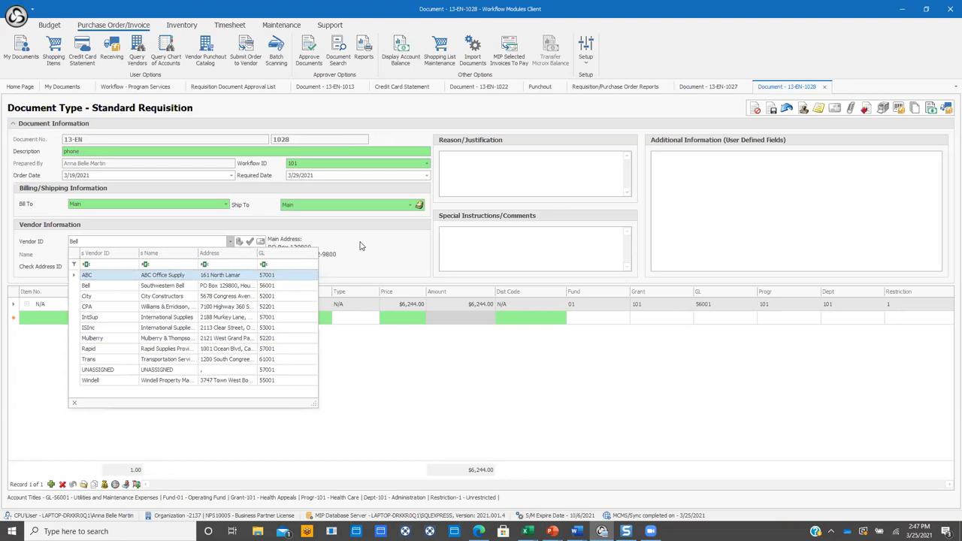
pyautogui.click(240, 245)
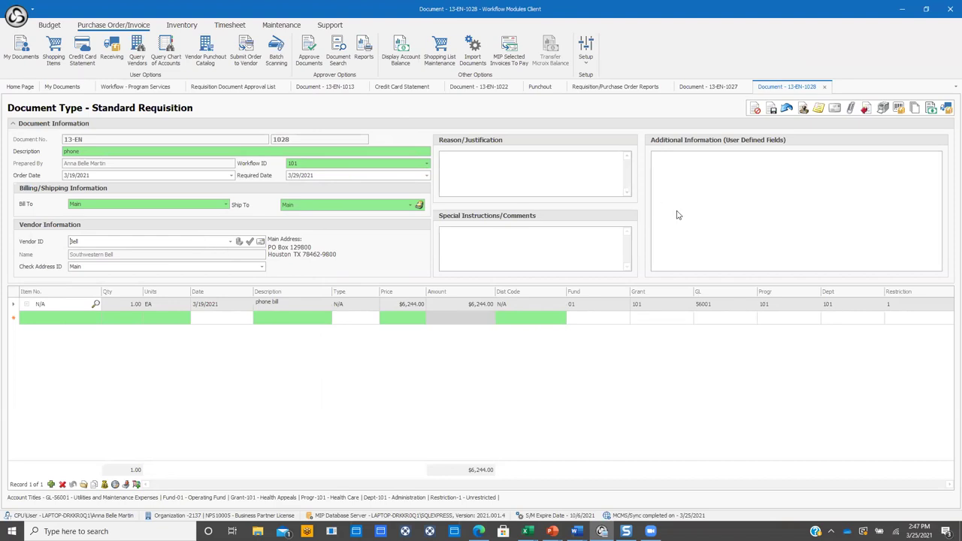
pyautogui.click(231, 241)
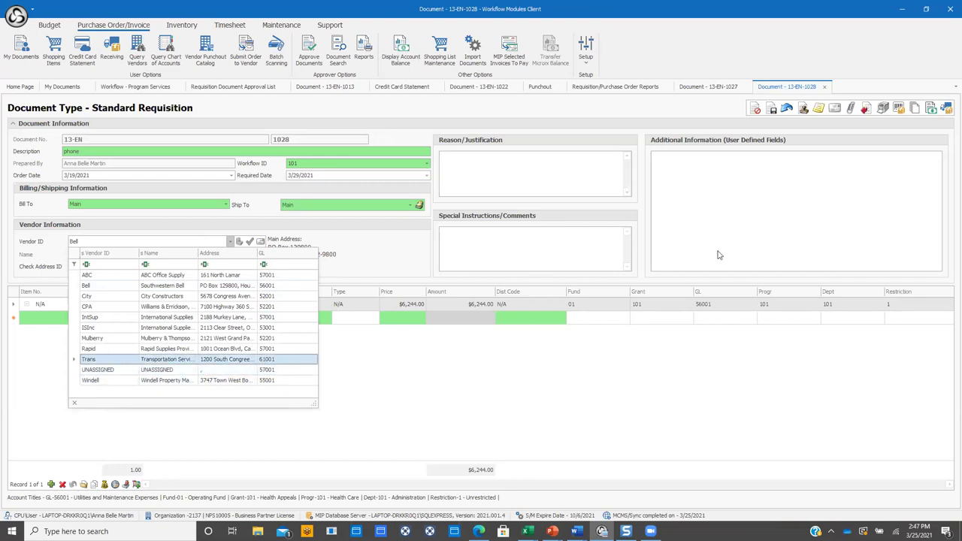
pyautogui.click(484, 265)
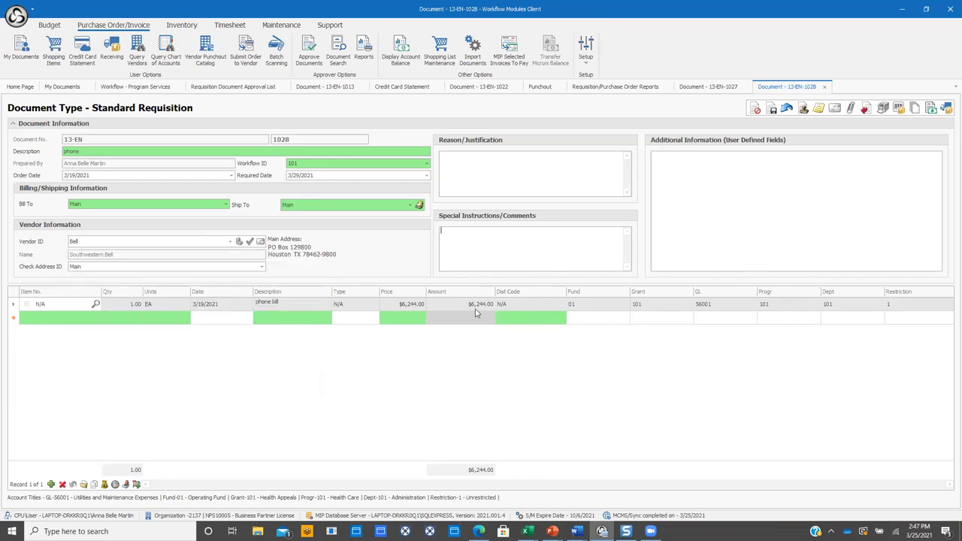
pyautogui.click(559, 305)
pyautogui.click(561, 303)
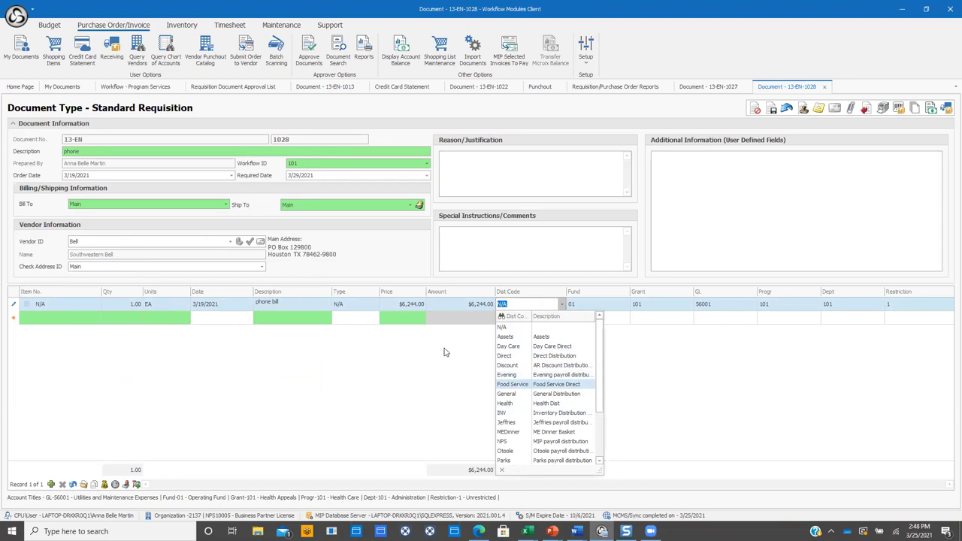
pyautogui.click(230, 241)
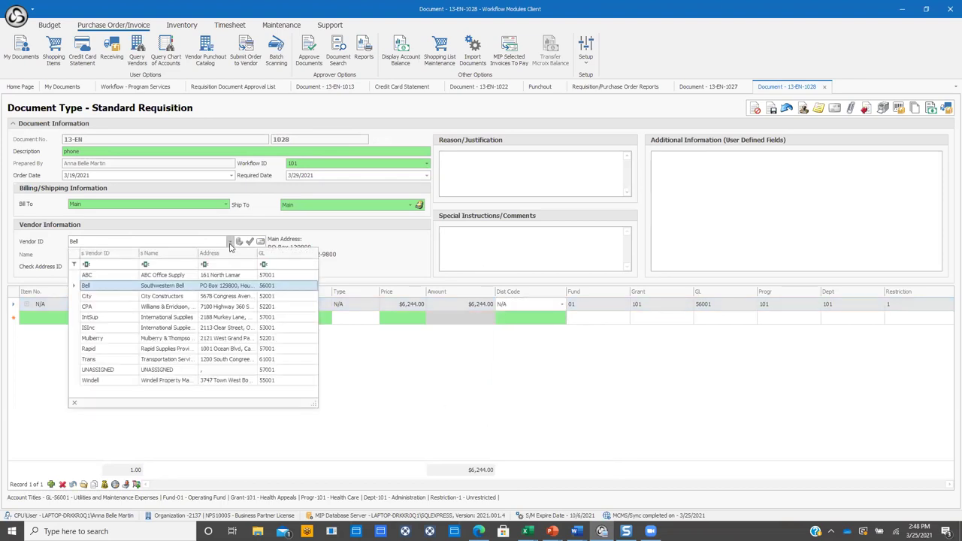
pyautogui.click(497, 235)
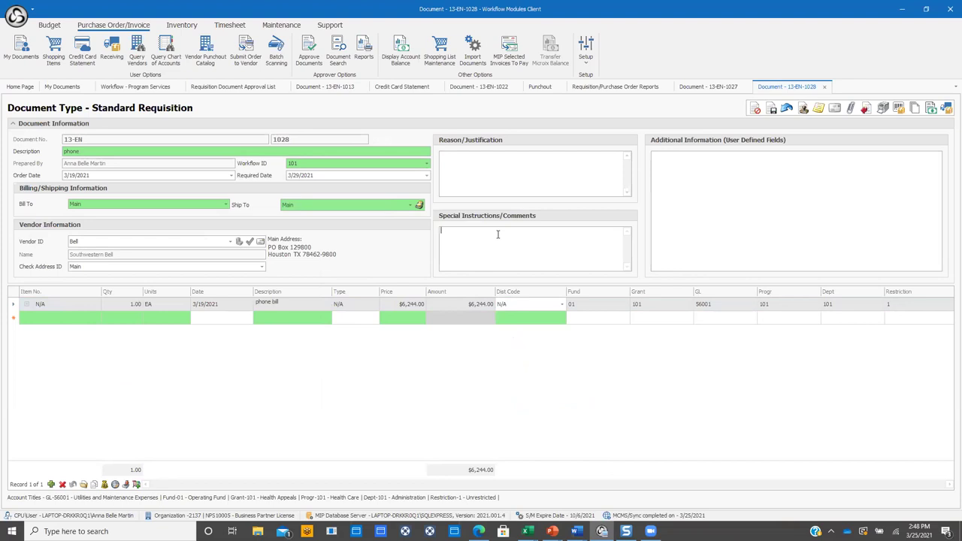